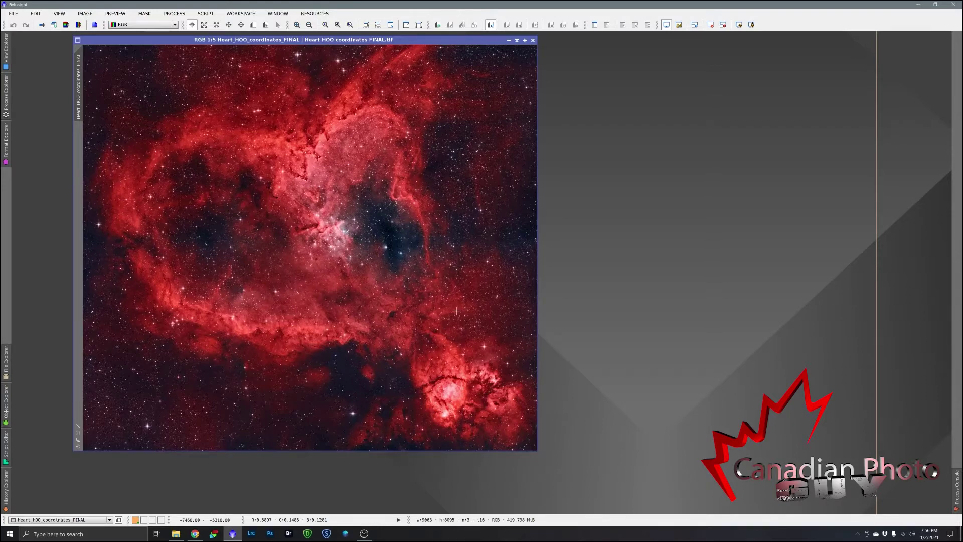
Zoom into the Heart Nebula mosaic and pan around to inspect its detail
scroll(332, 240, down, 1)
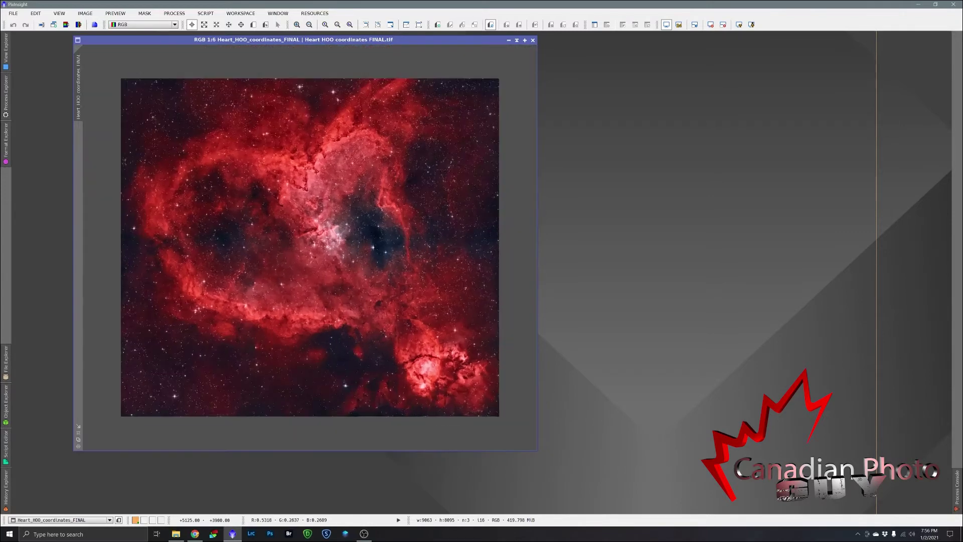
scroll(332, 240, up, 2)
scroll(333, 239, up, 2)
key(alt+p)
mouse_move(332, 240)
mouse_down()
mouse_move(406, 394)
mouse_move(295, 225)
mouse_up()
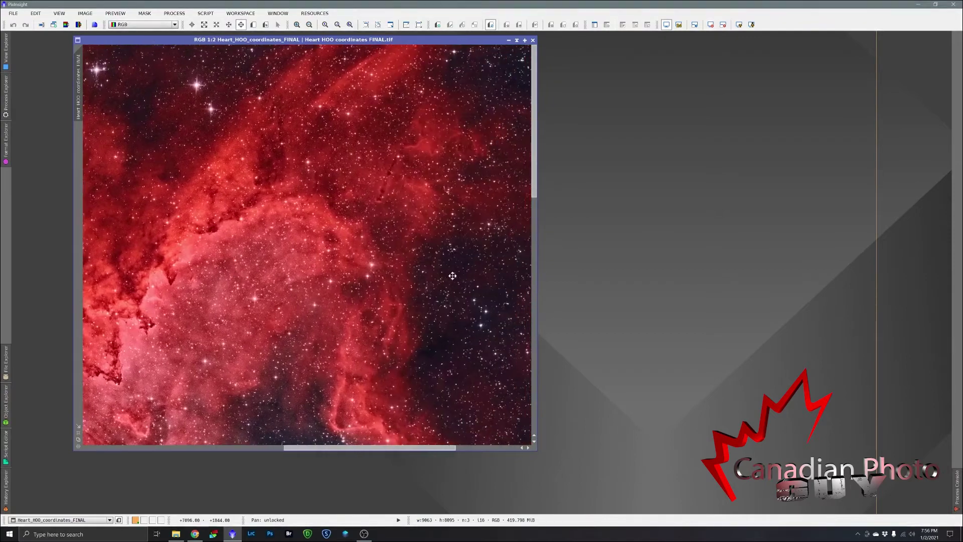
drag(336, 335, 395, 143)
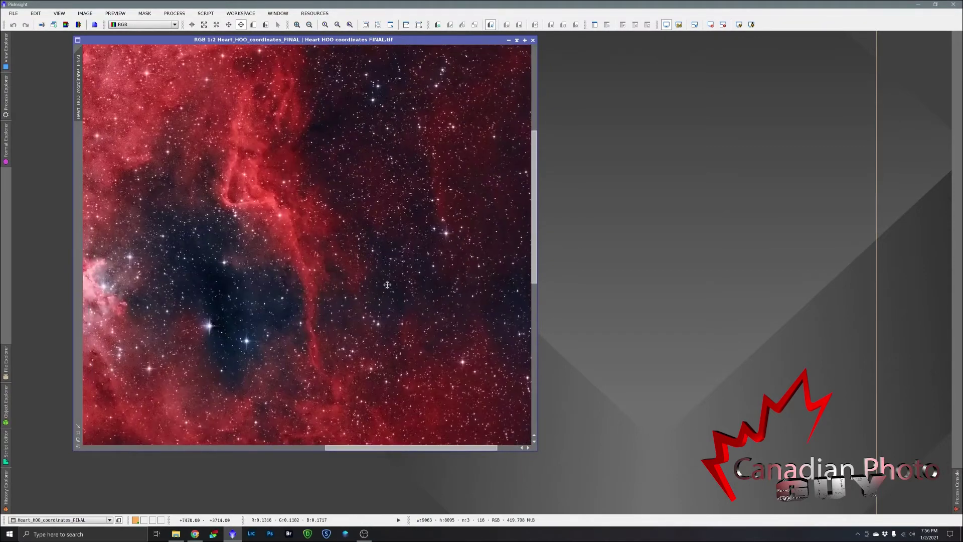
mouse_move(387, 284)
mouse_down()
mouse_move(391, 146)
mouse_move(394, 176)
mouse_up()
drag(349, 313, 355, 184)
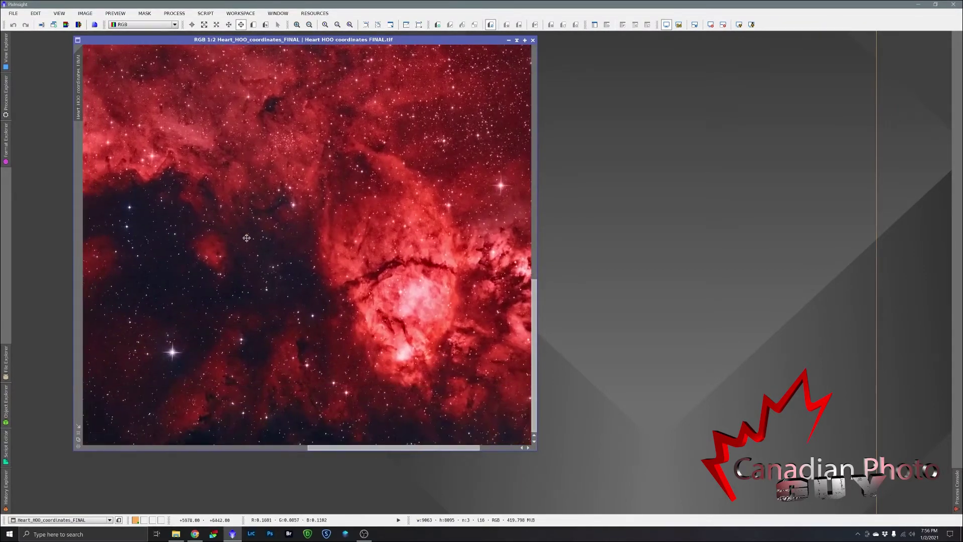
drag(195, 254, 423, 246)
drag(258, 271, 463, 269)
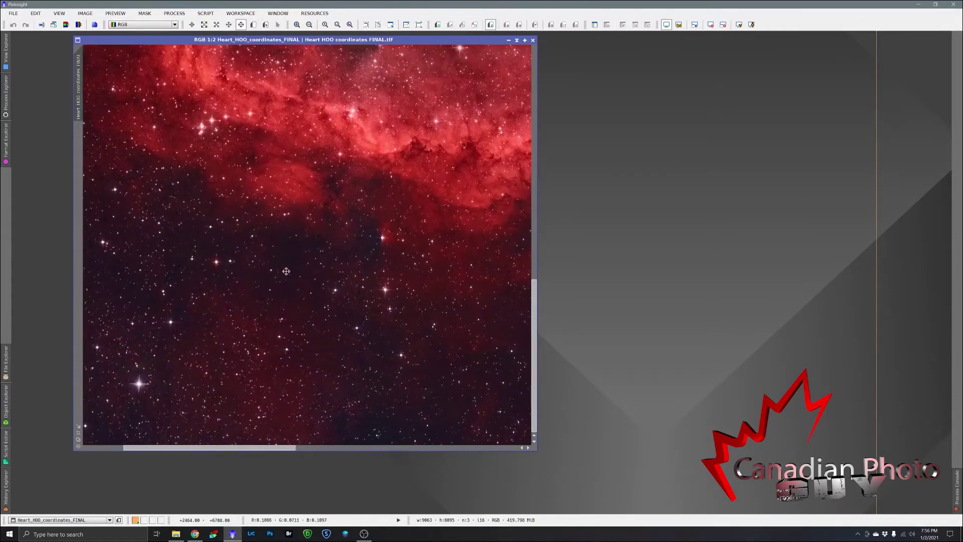
drag(168, 273, 407, 269)
drag(388, 203, 366, 375)
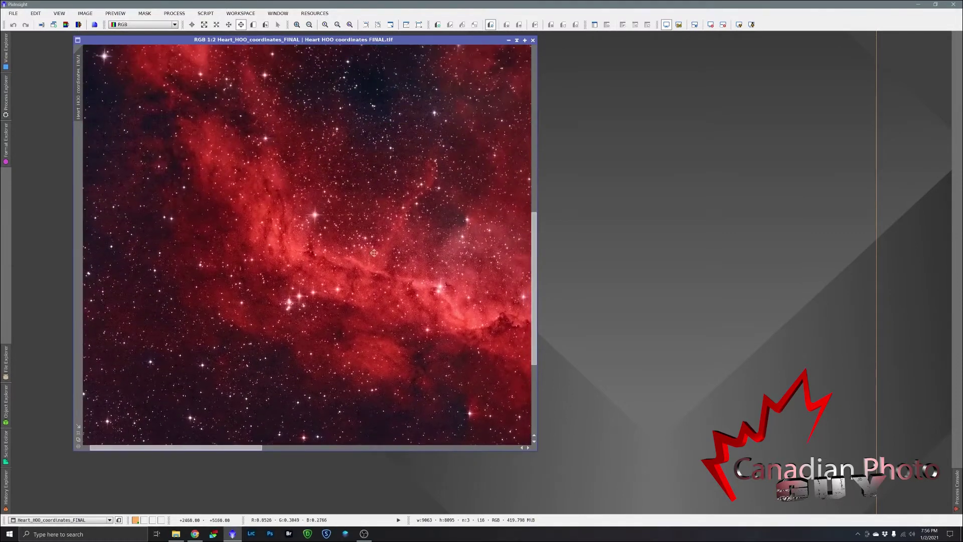
drag(374, 253, 364, 382)
drag(361, 221, 358, 289)
drag(298, 223, 362, 361)
drag(362, 221, 385, 310)
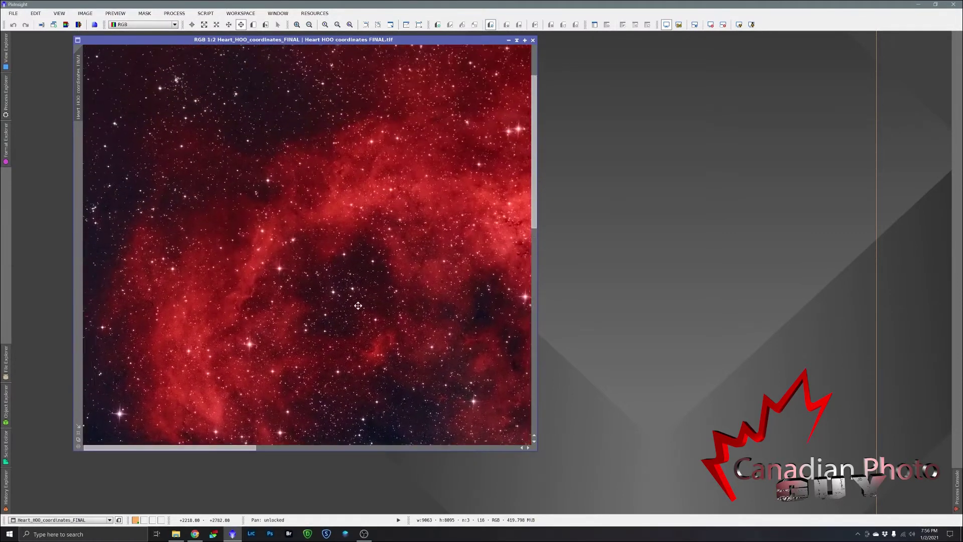
drag(391, 241, 390, 287)
drag(446, 265, 277, 221)
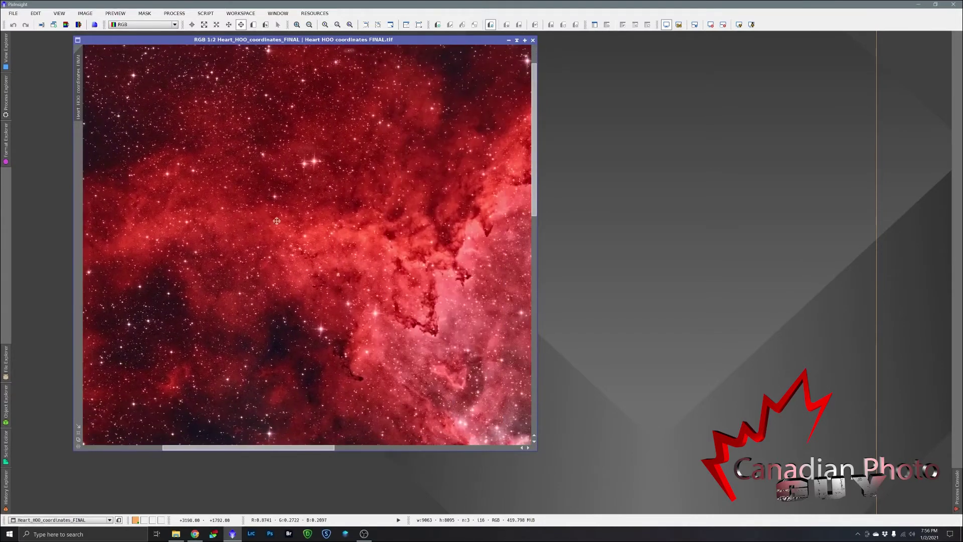
drag(437, 294, 292, 226)
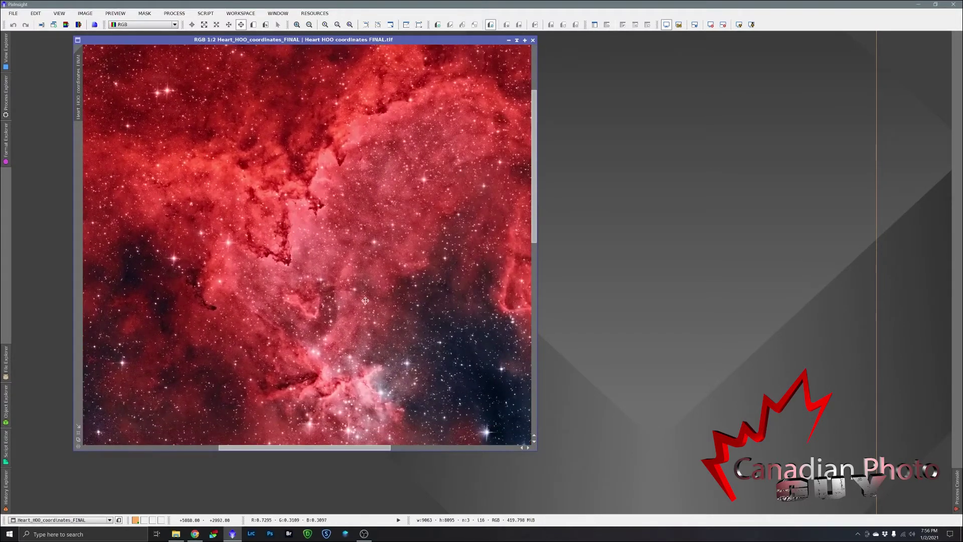
drag(366, 301, 464, 357)
Return to readout mode and zoom back out to the whole mosaic
key(alt+r)
scroll(456, 354, up, 1)
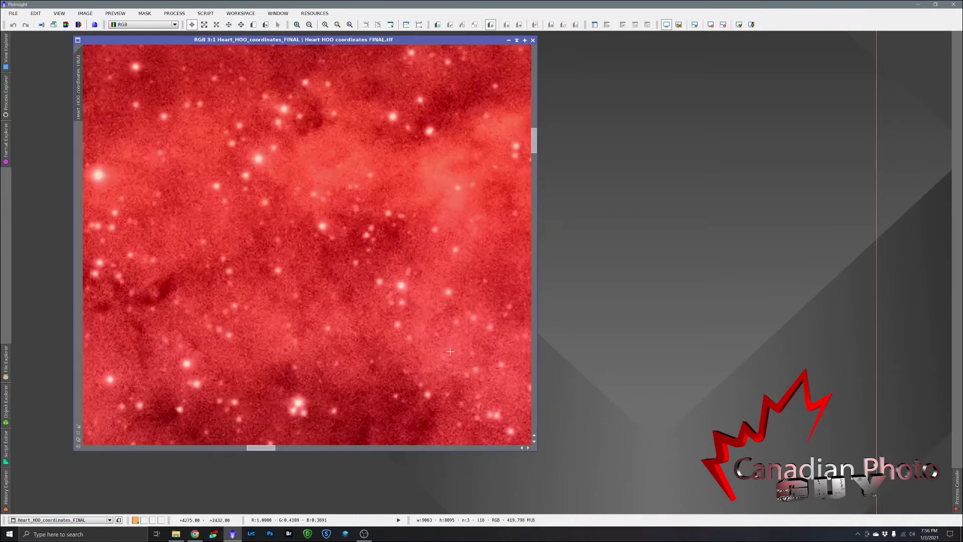
scroll(451, 352, down, 2)
scroll(450, 352, down, 1)
scroll(451, 351, down, 1)
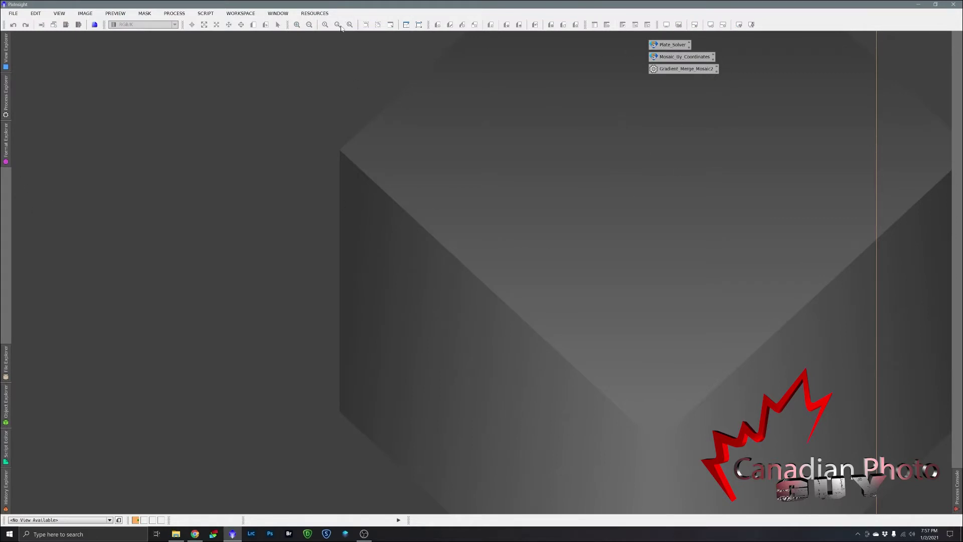
Launch the ImageSolver script and clear its previous file list
click(208, 13)
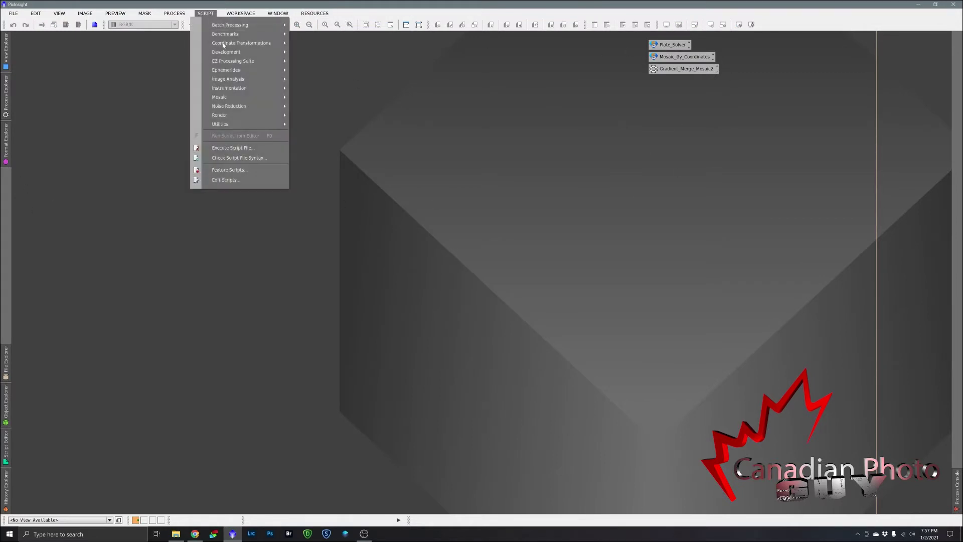
mouse_move(228, 79)
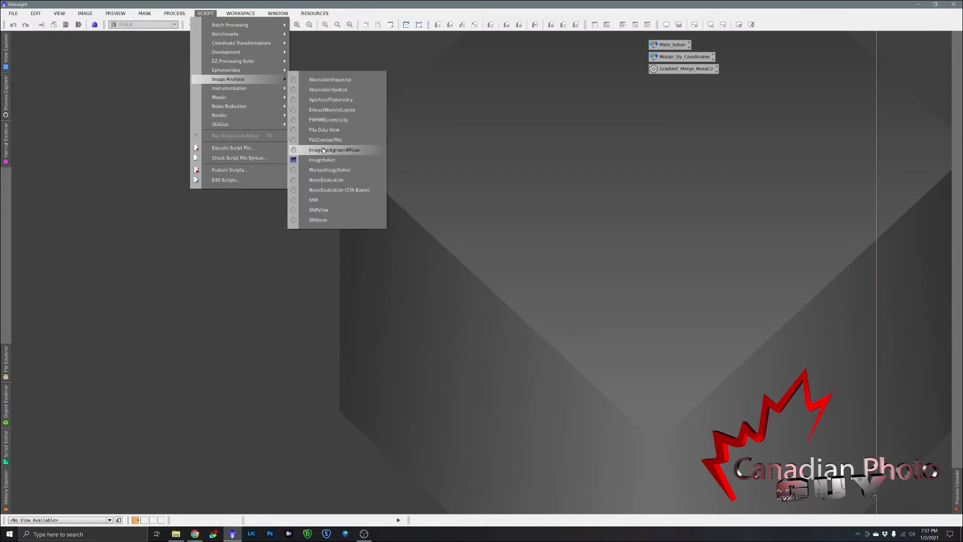
click(323, 161)
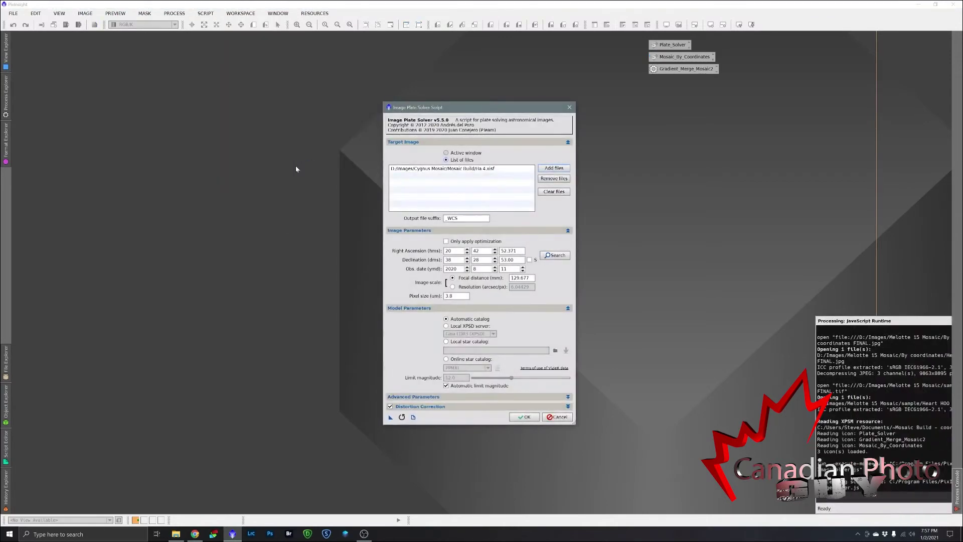
click(545, 192)
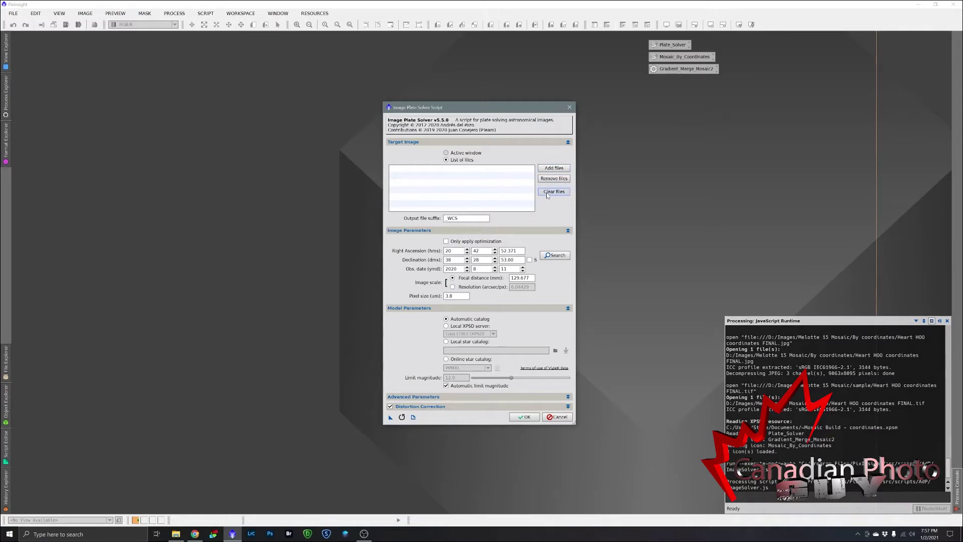
Add all twelve Heart panel files from Melotte 15 Mosaic/By coordinates
click(555, 170)
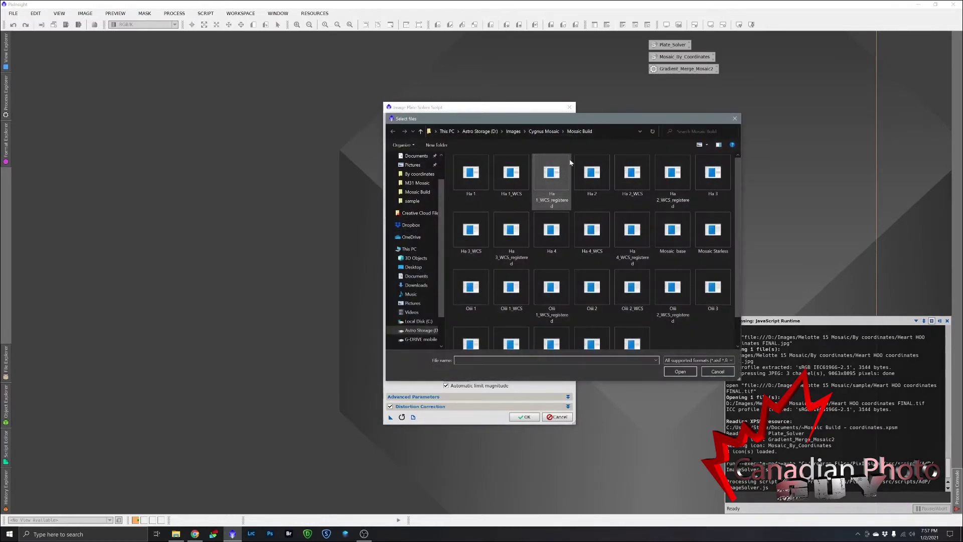
click(546, 132)
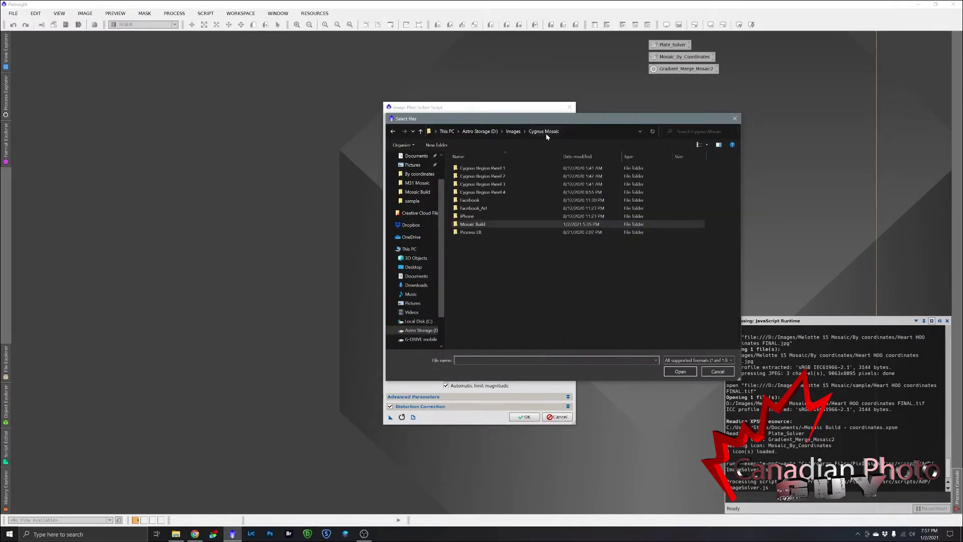
click(513, 131)
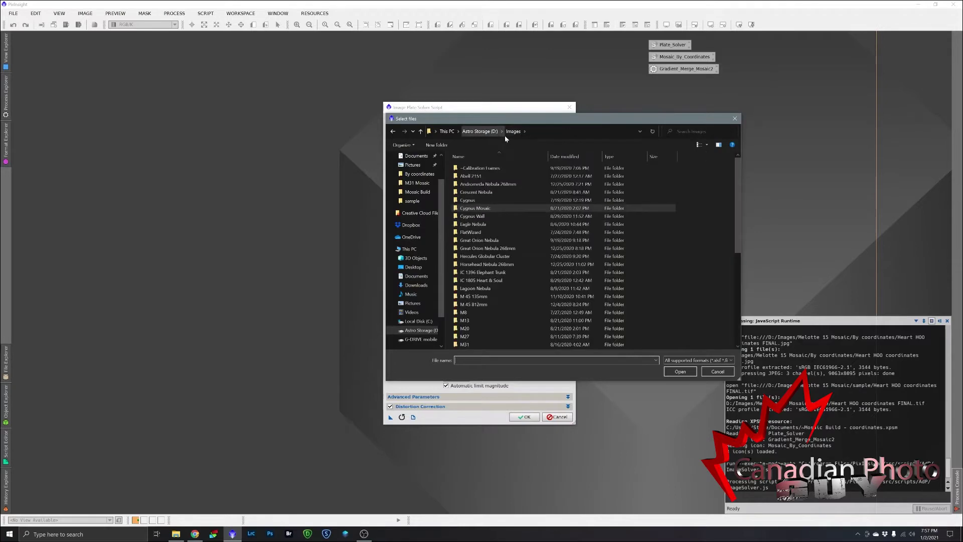
scroll(506, 282, down, 3)
scroll(507, 283, down, 3)
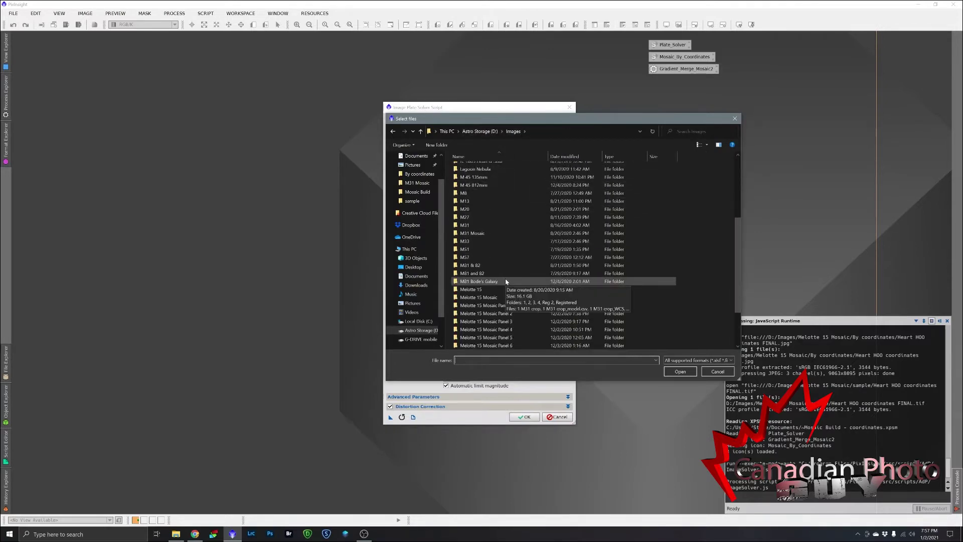
double_click(500, 275)
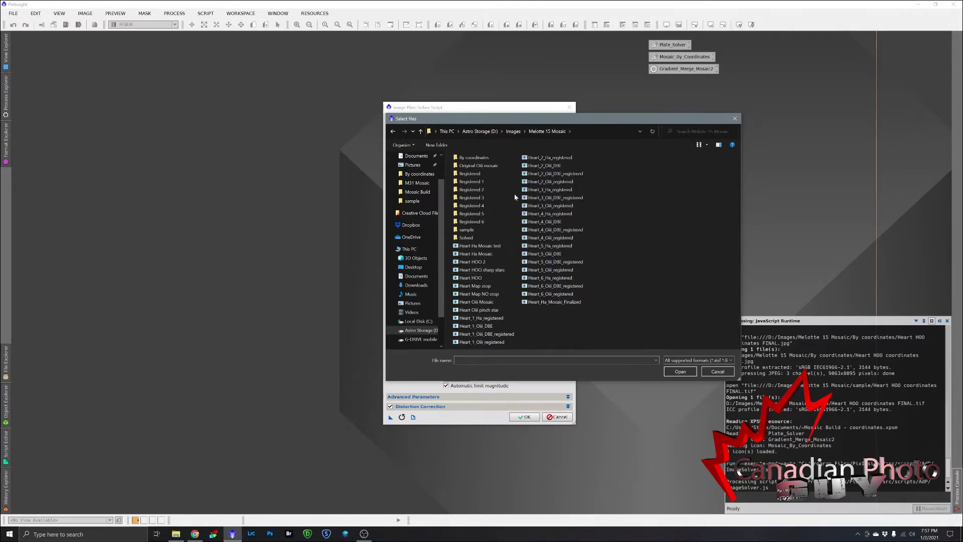
double_click(492, 159)
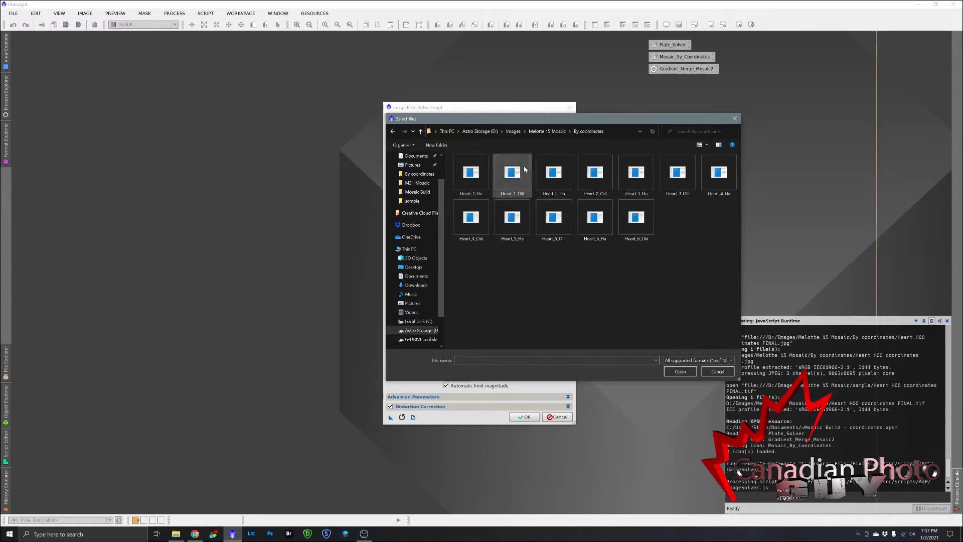
click(478, 179)
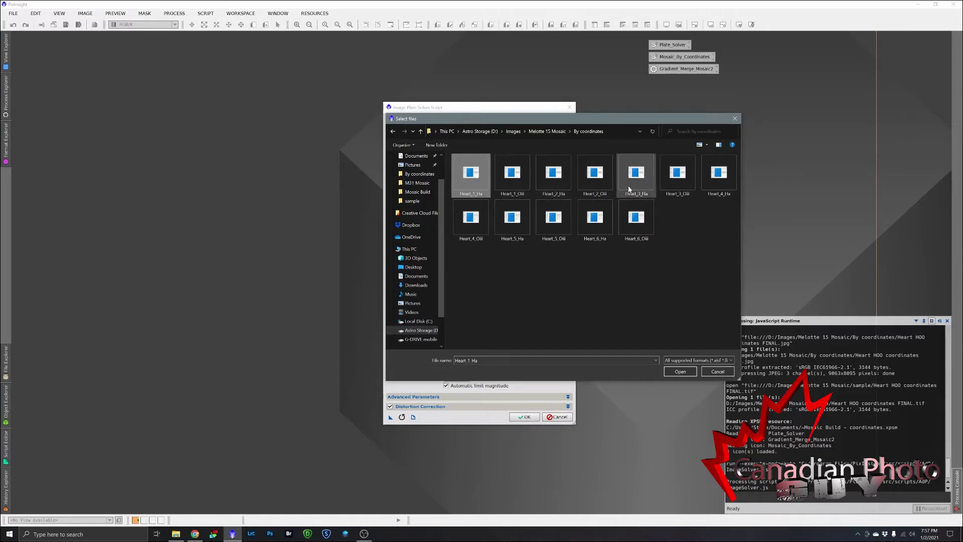
shift+click(637, 222)
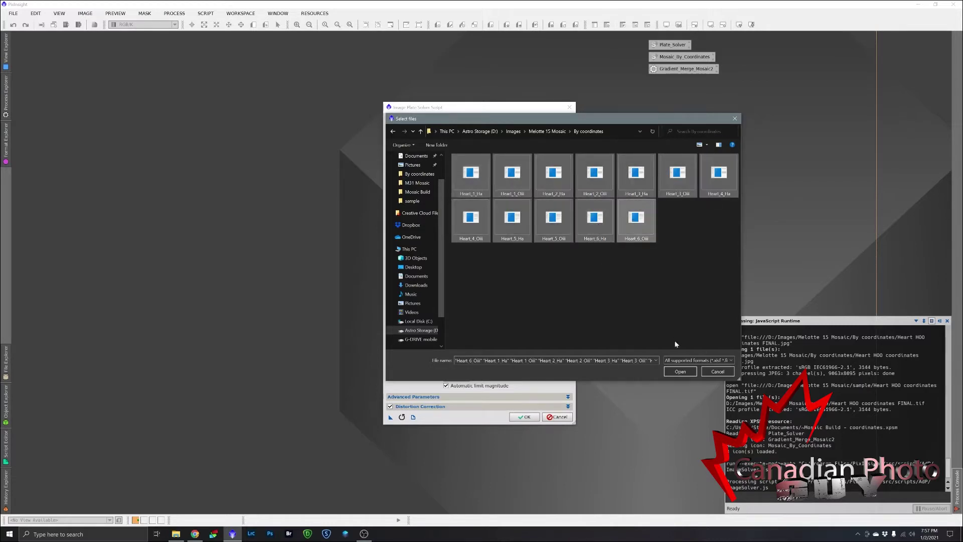
click(678, 372)
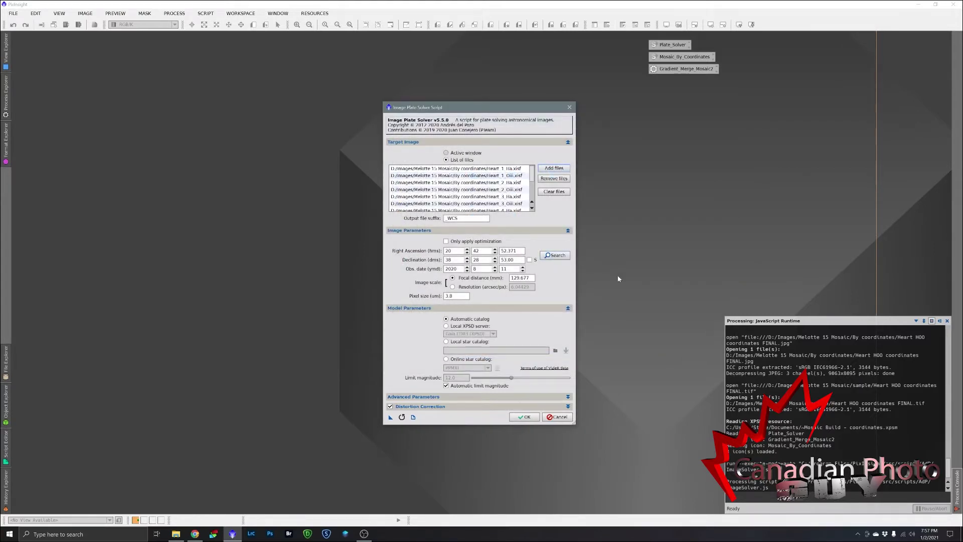
Look up the Heart Nebula online and use its coordinates in the solver
click(555, 256)
text(Heart nebula)
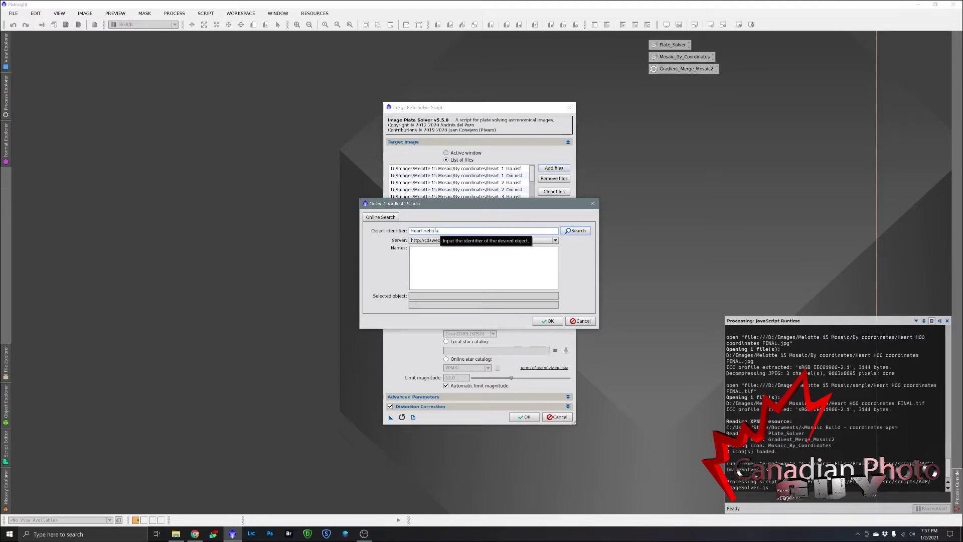
key(Return)
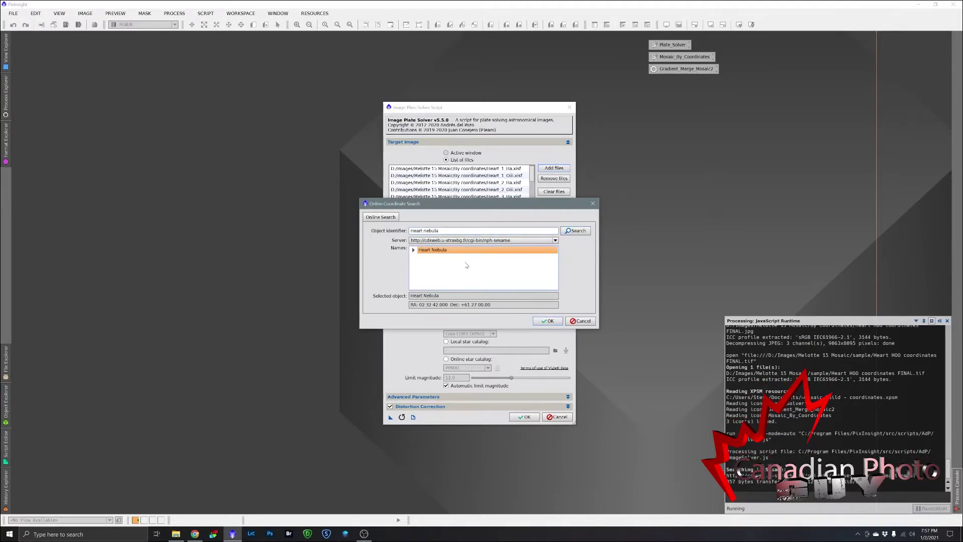
click(550, 321)
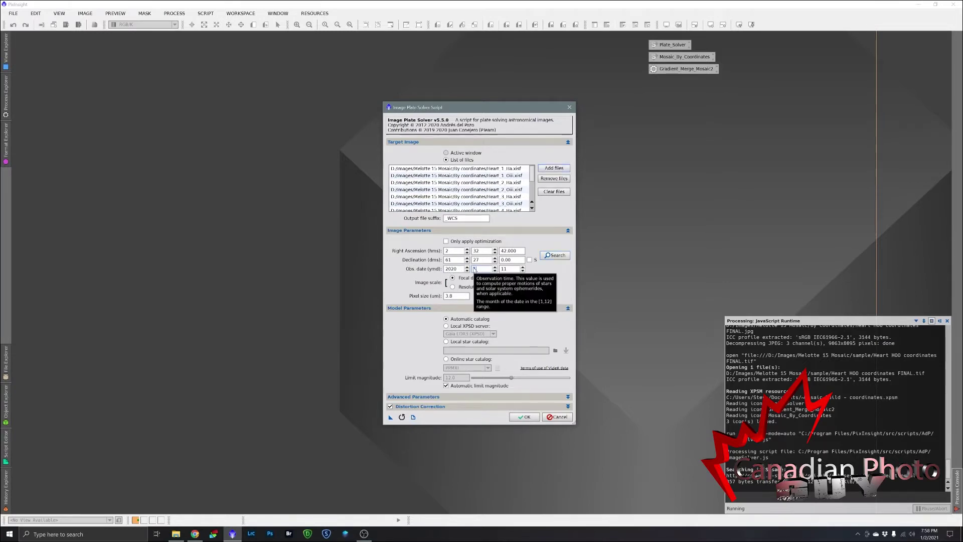
Set the observation date to 2020 12 4 and focal distance to 860 mm
text(2)
double_click(512, 269)
text(08)
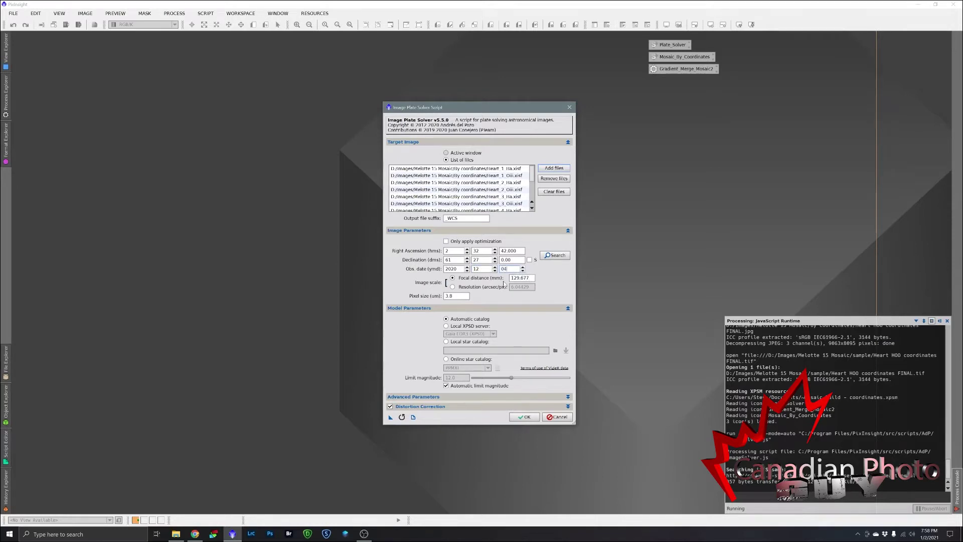
double_click(517, 279)
text(860)
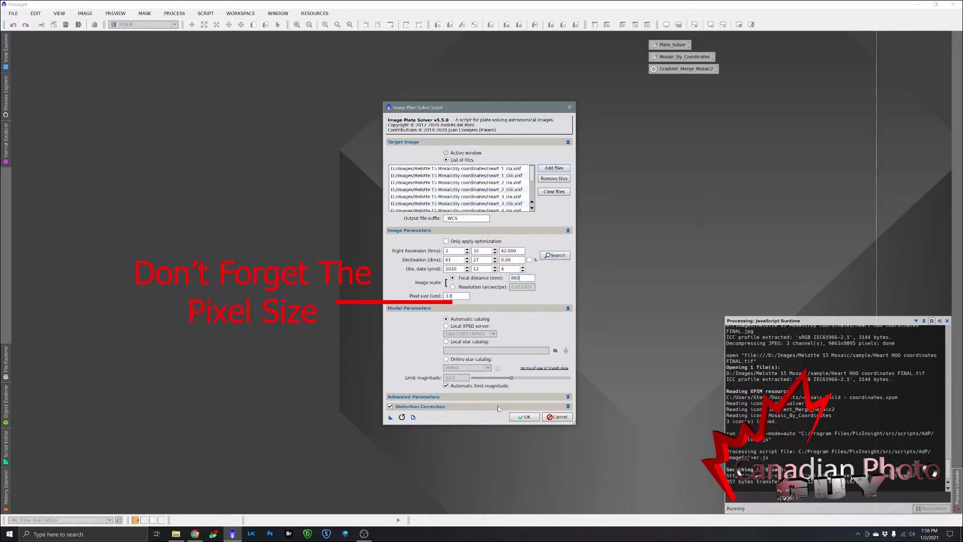
Start plate solving the Heart panel files and wait for the console errors
click(521, 417)
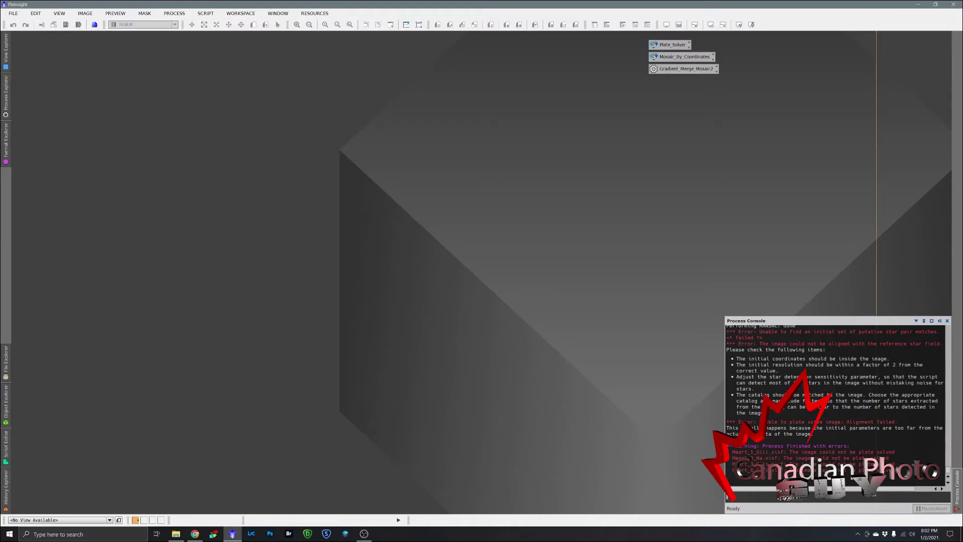
Remove the Heart_4 and Heart_5 Oiii files from the solver list, then bring up Telescopius
click(207, 13)
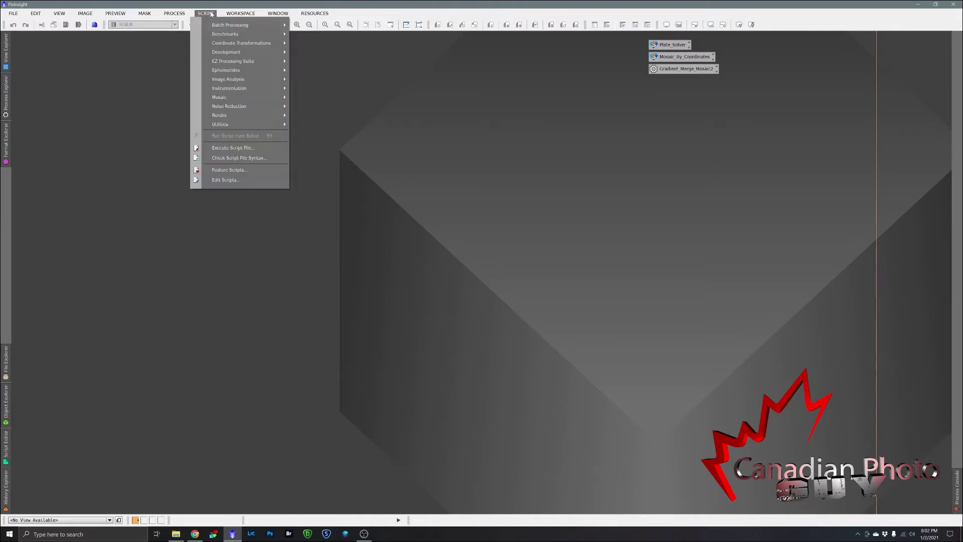
mouse_move(227, 79)
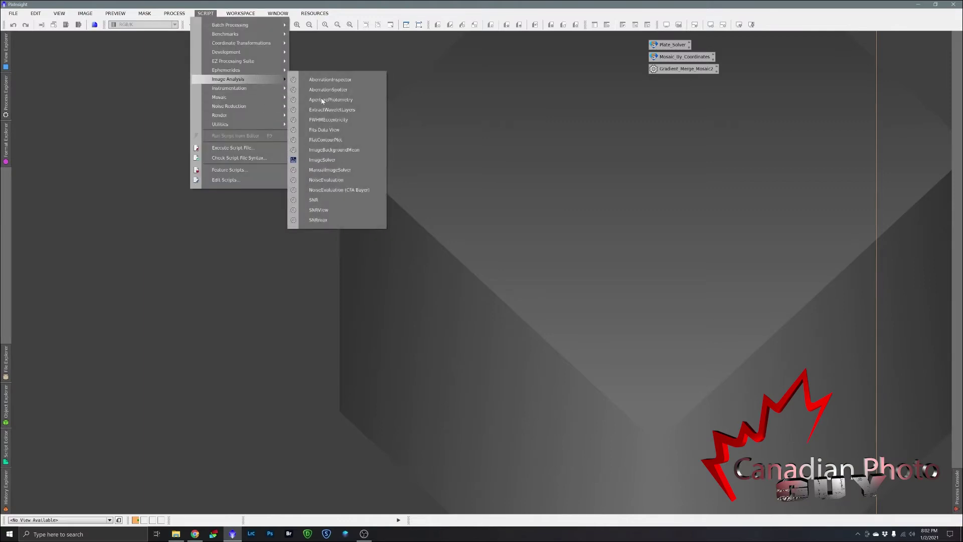
click(319, 158)
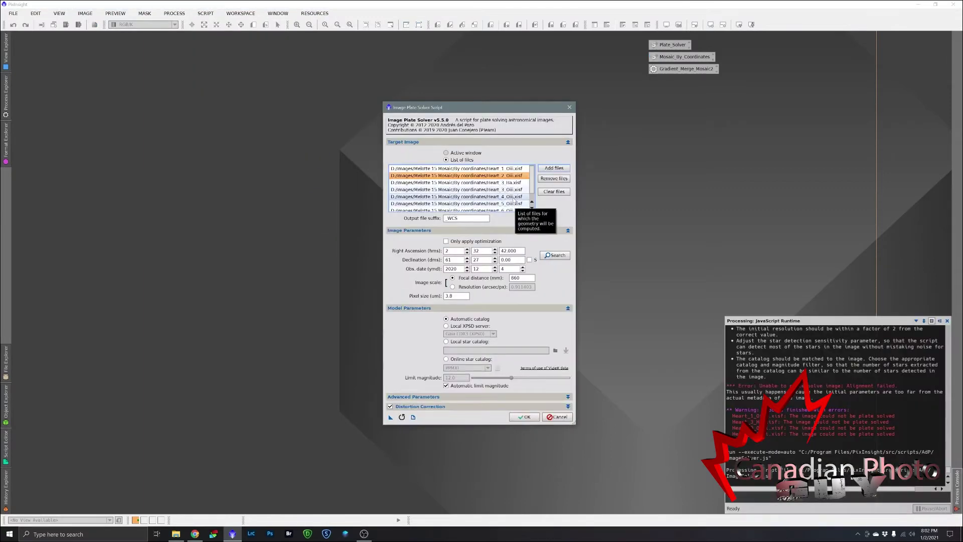
ctrl+click(517, 196)
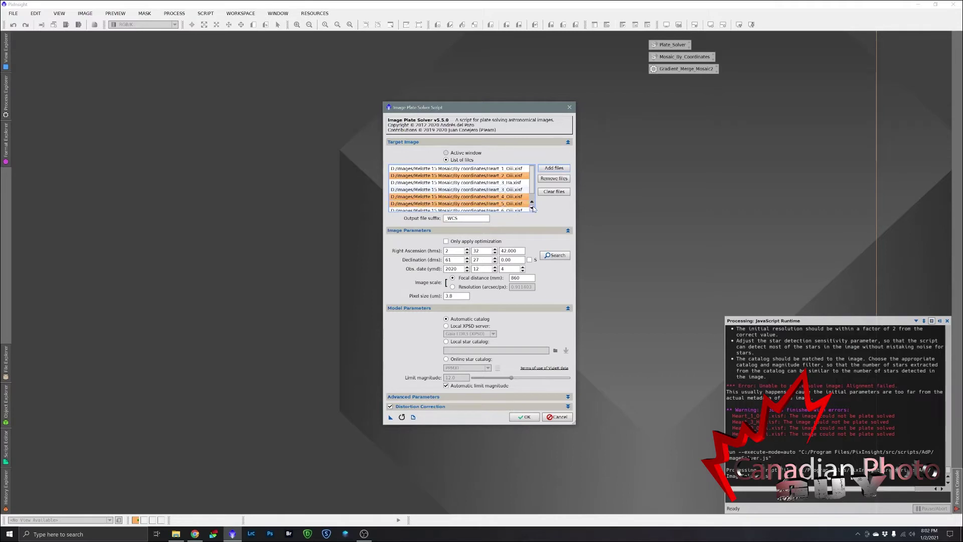
click(546, 179)
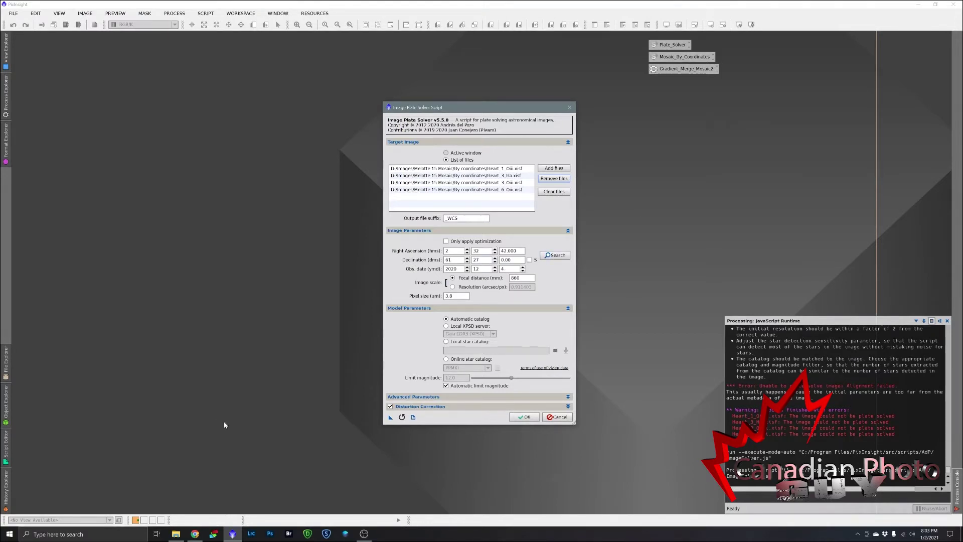
click(195, 534)
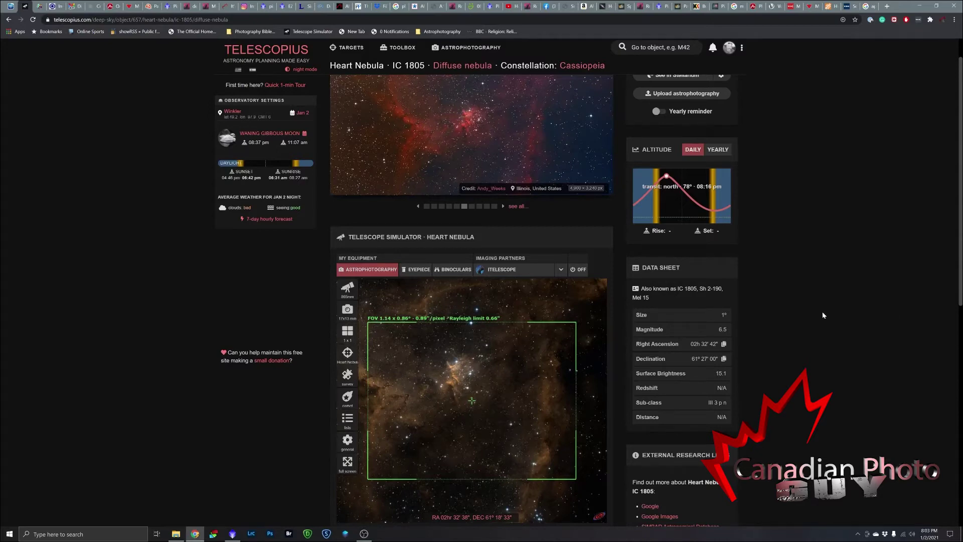
Drag the simulator framing north to about RA 02h 34' 11", Dec 61° 30' 08"
scroll(809, 311, down, 2)
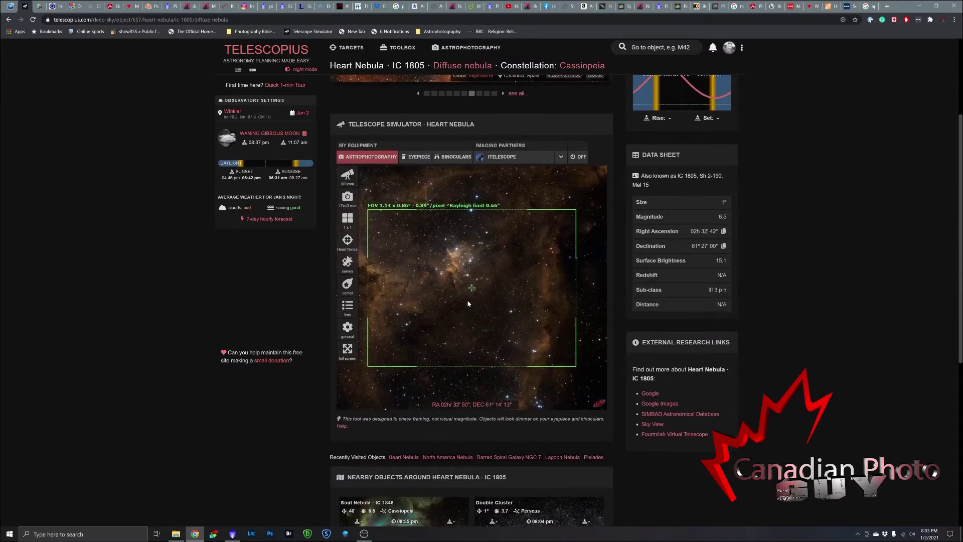
drag(468, 303, 471, 241)
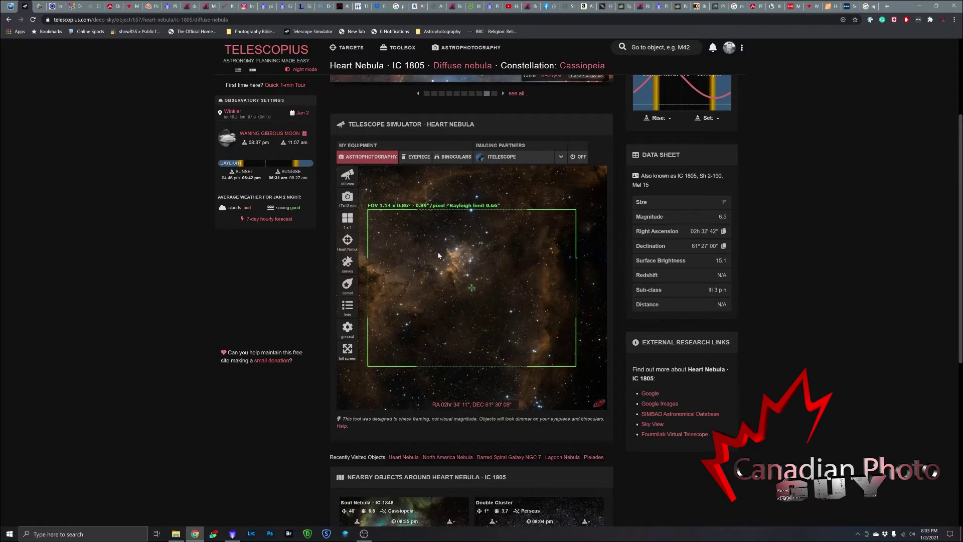
Set the Telescopius mosaic grid to 2 rows by 3 columns
click(351, 223)
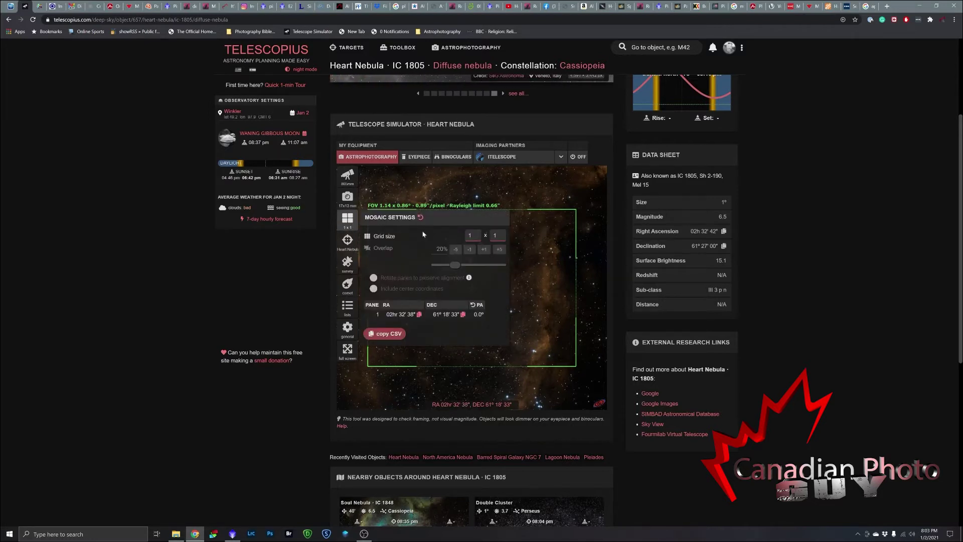
click(474, 237)
click(472, 252)
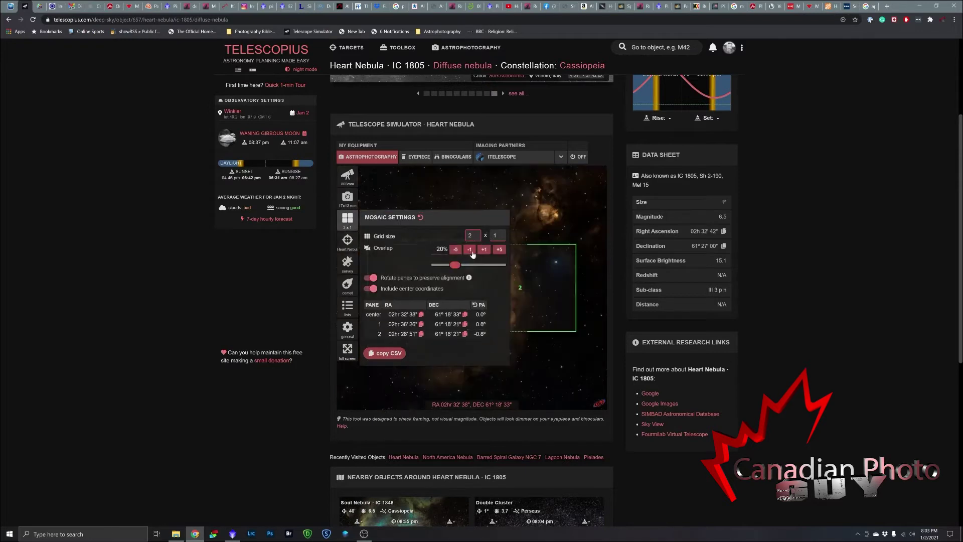
click(497, 235)
click(495, 258)
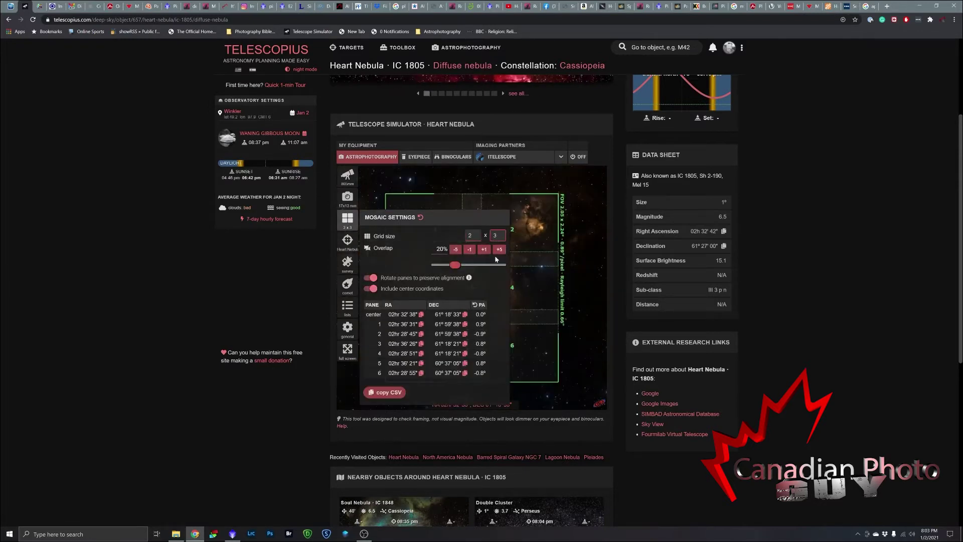
click(542, 290)
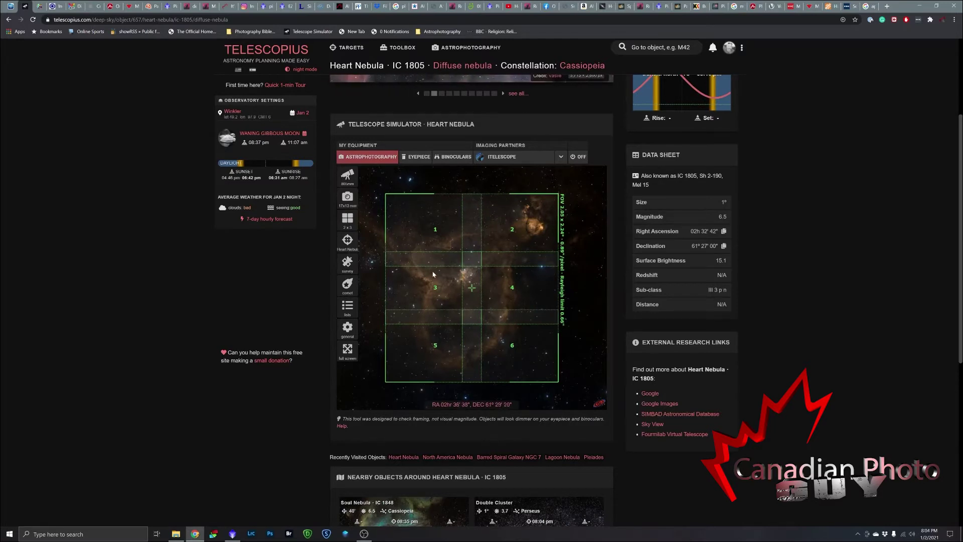
Reopen the mosaic settings to review the RA and Dec of all six panes
click(350, 221)
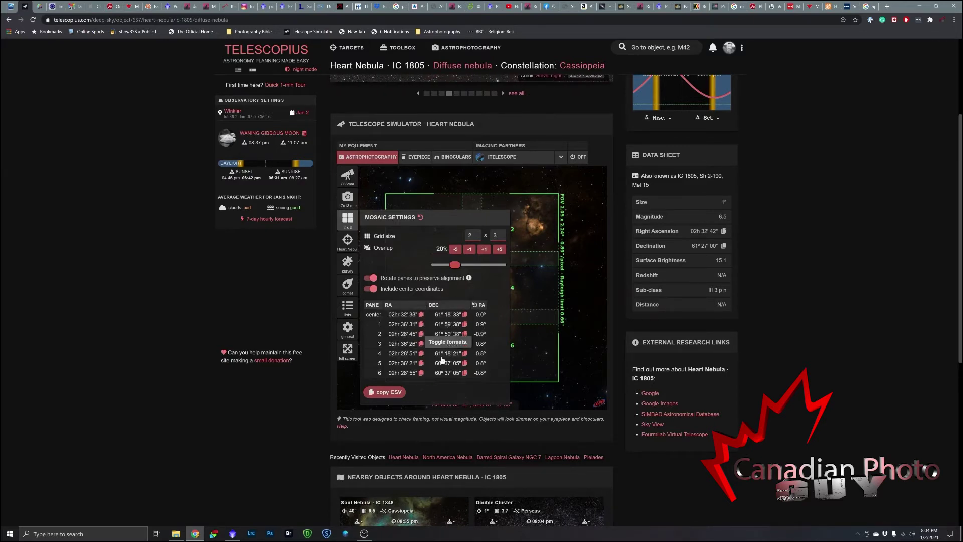
click(232, 536)
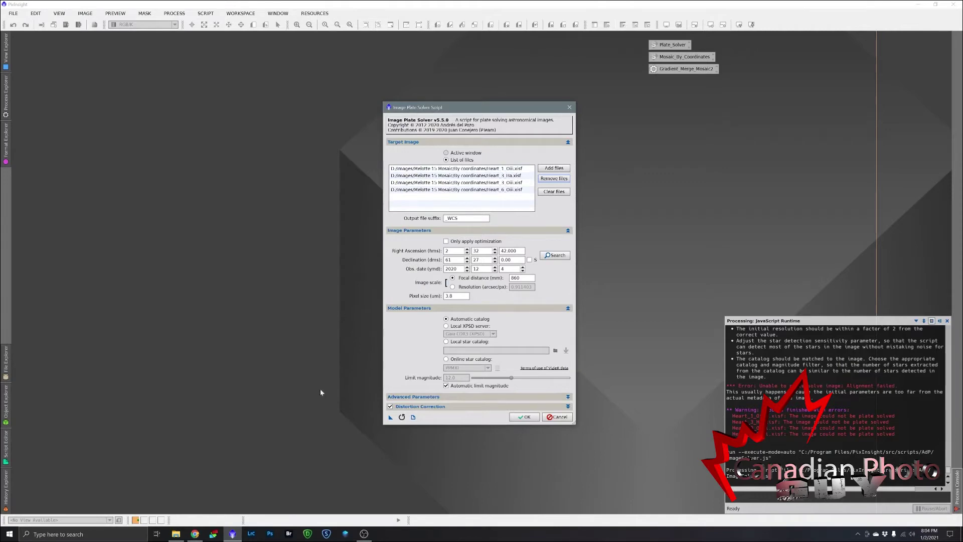
click(196, 534)
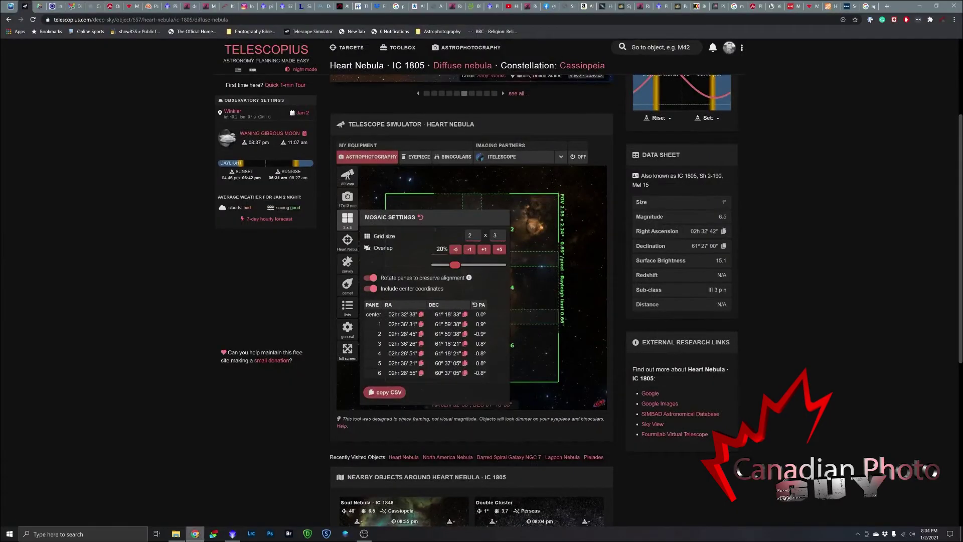
click(551, 290)
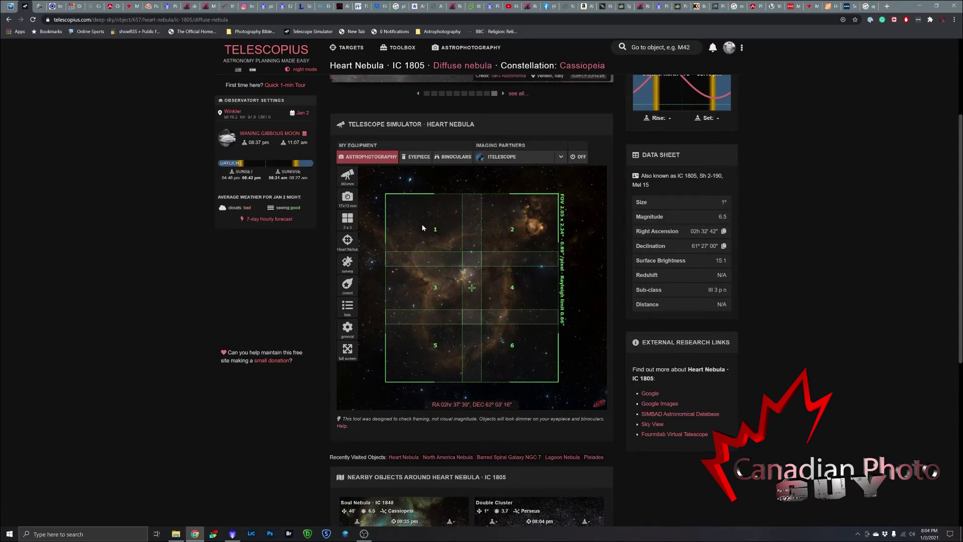
click(350, 225)
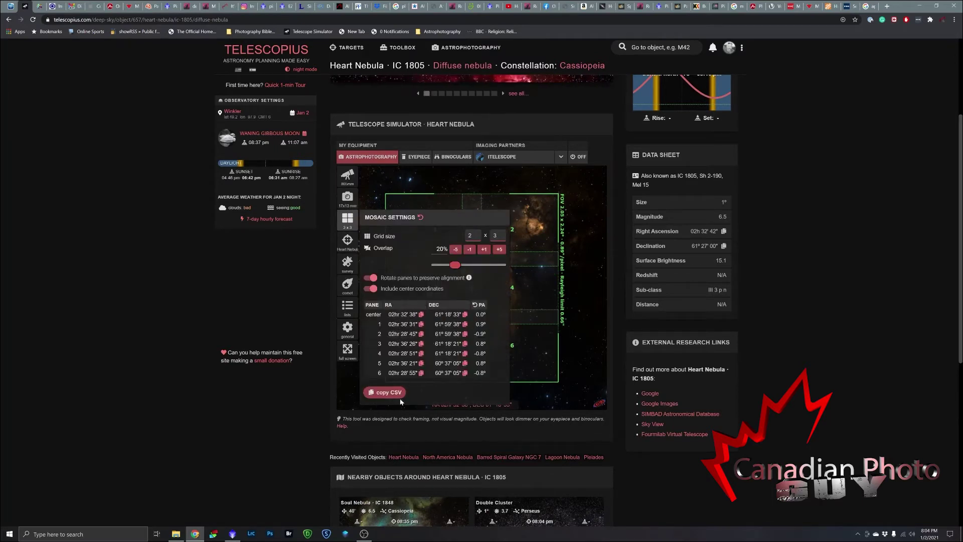
Enter RA minutes 36 and seconds 31 in the plate solver
click(232, 534)
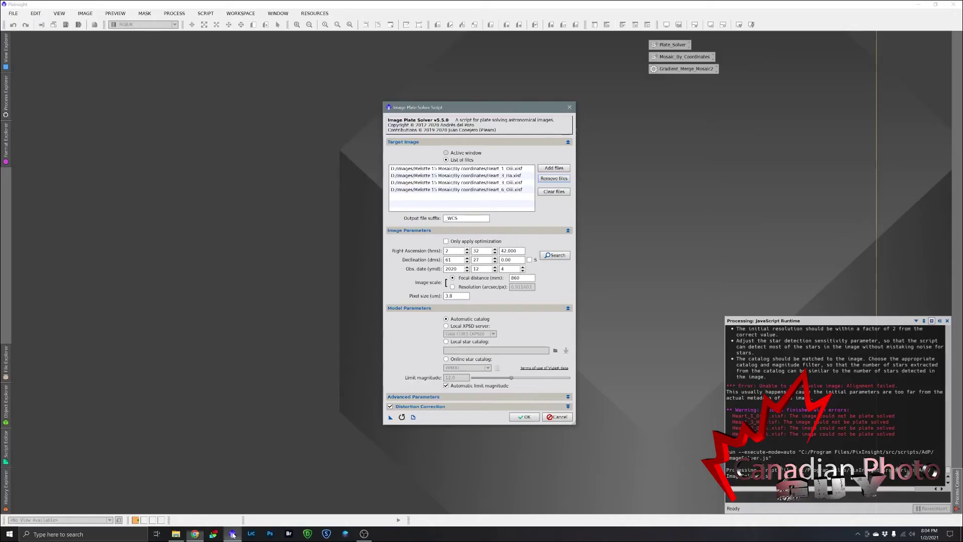
double_click(481, 252)
text(3)
key(Tab)
text(3)
key(Tab)
Set Declination minutes 59 and seconds 38 from pane 1, and run the solve
click(195, 533)
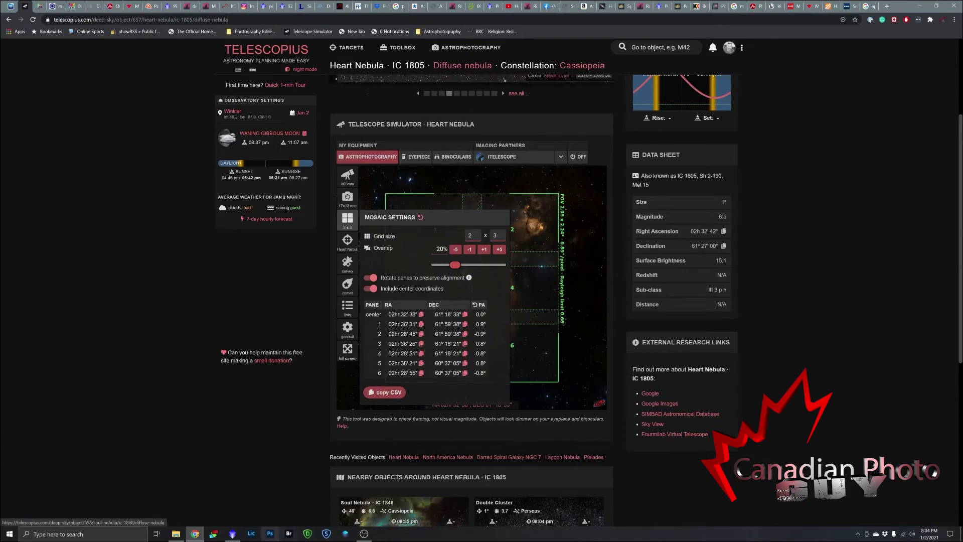
click(232, 533)
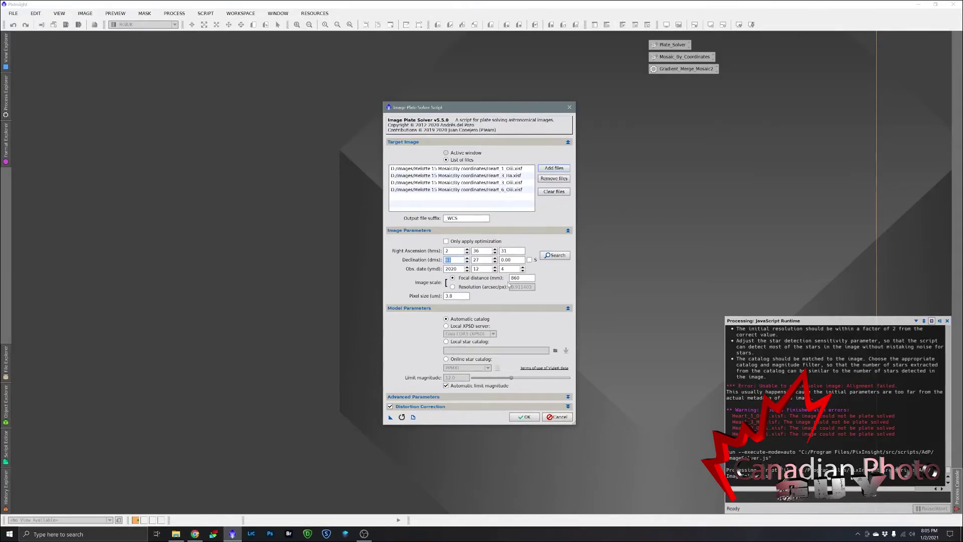
key(Tab)
text(59)
key(Tab)
text(38)
click(527, 417)
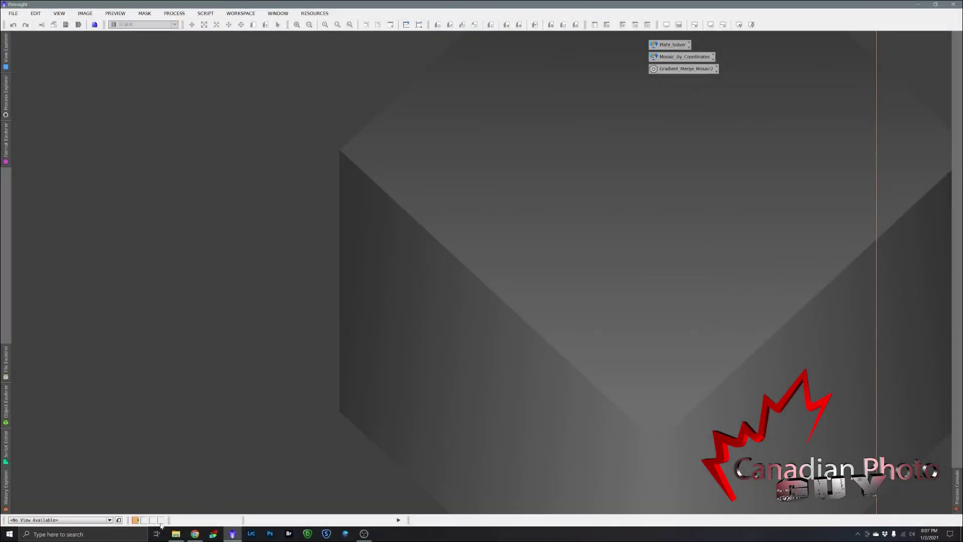
click(175, 533)
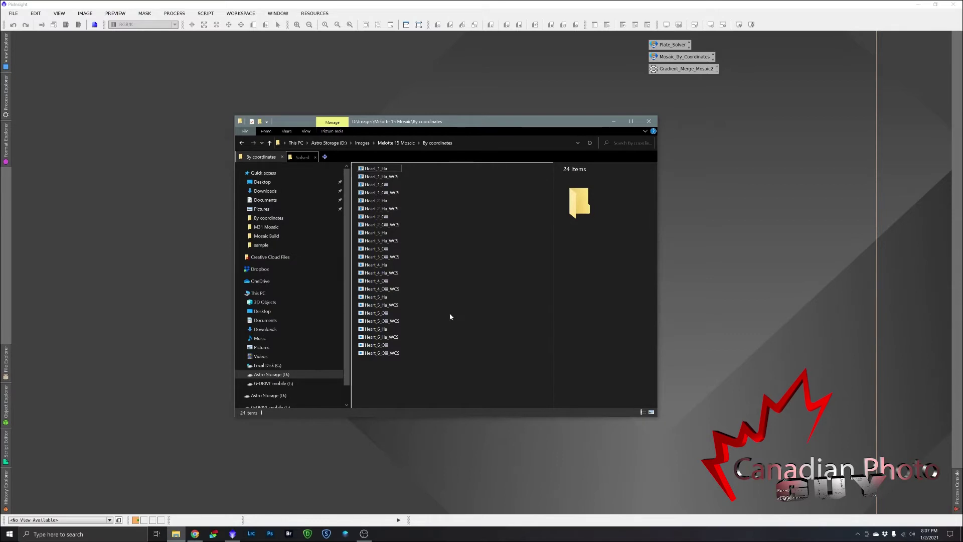
click(541, 98)
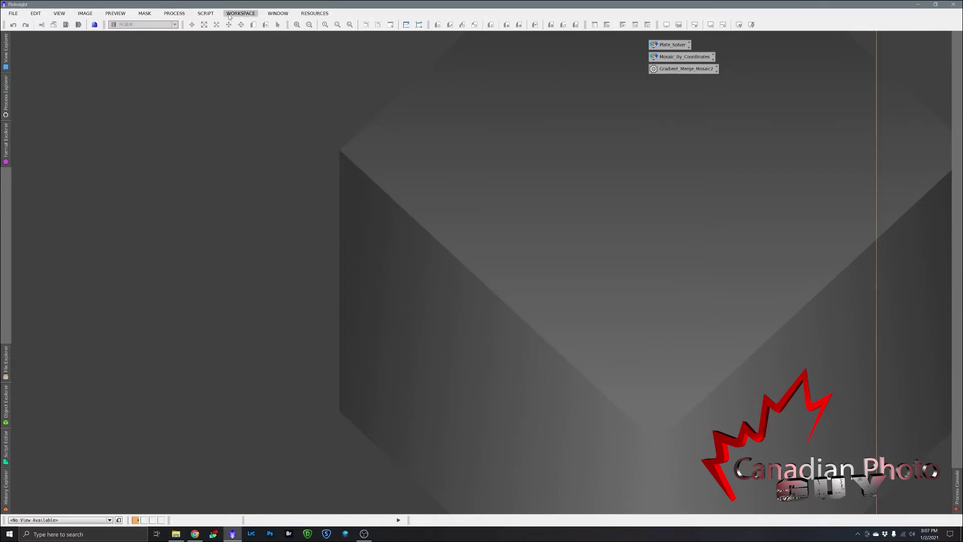
Launch MosaicByCoordinates and clear its old tile list
click(205, 13)
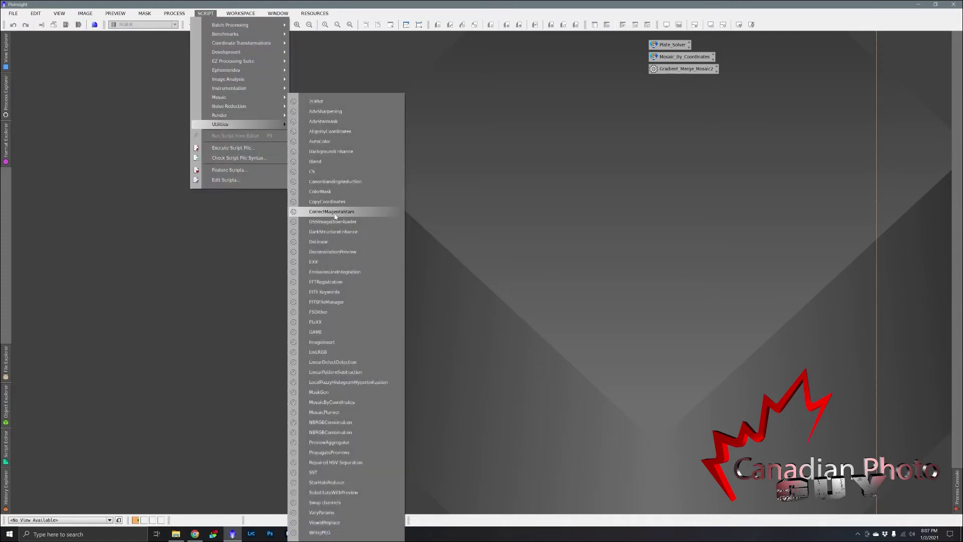
mouse_move(220, 124)
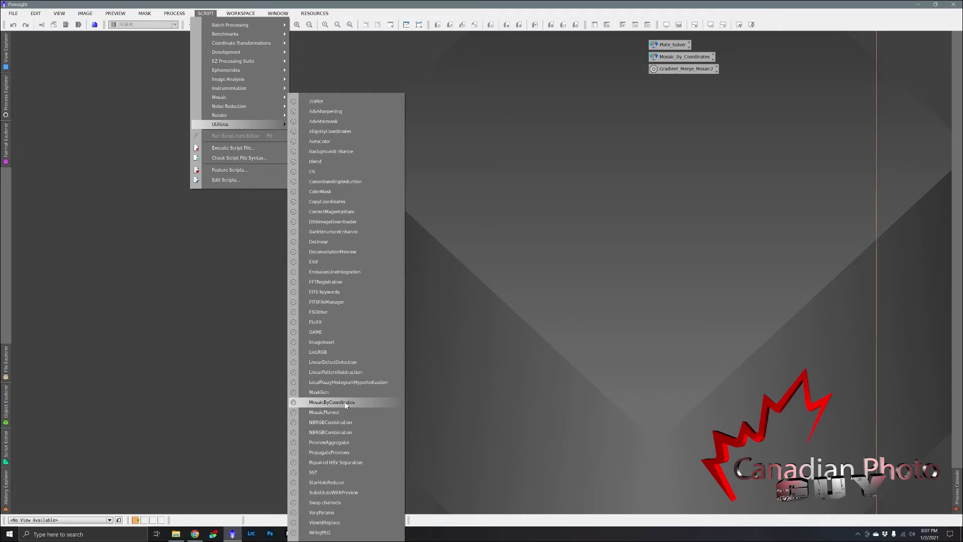
click(332, 403)
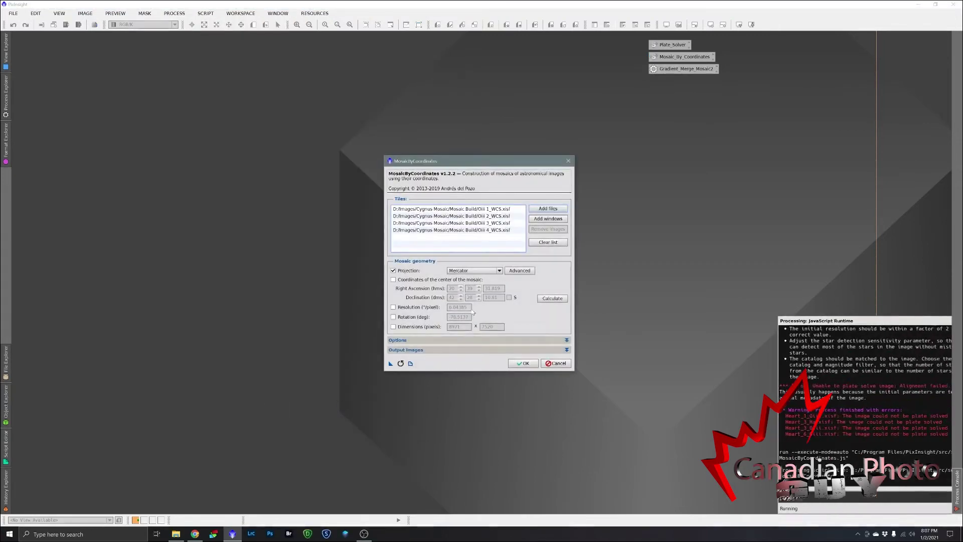
click(552, 242)
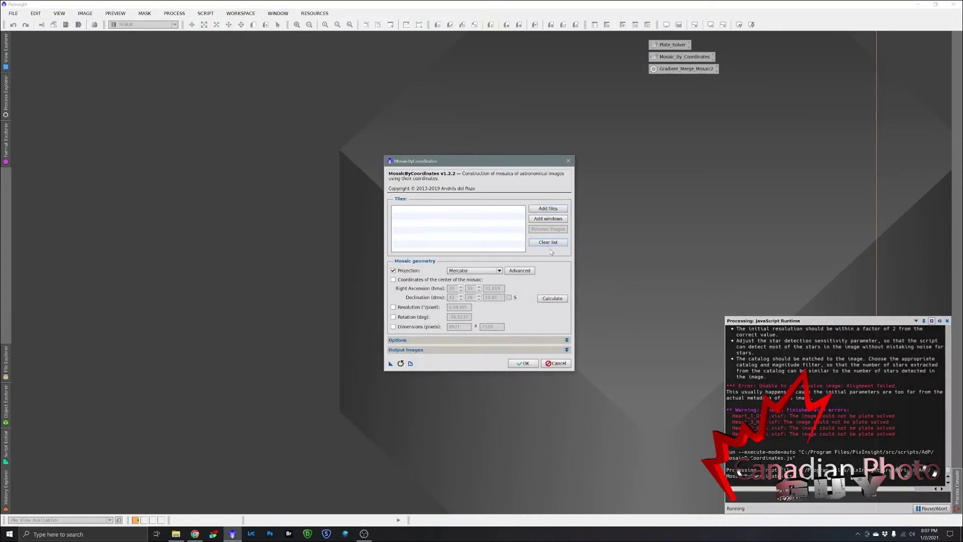
Add the six Heart_1 to Heart_6 Ha_WCS files as tiles
click(550, 210)
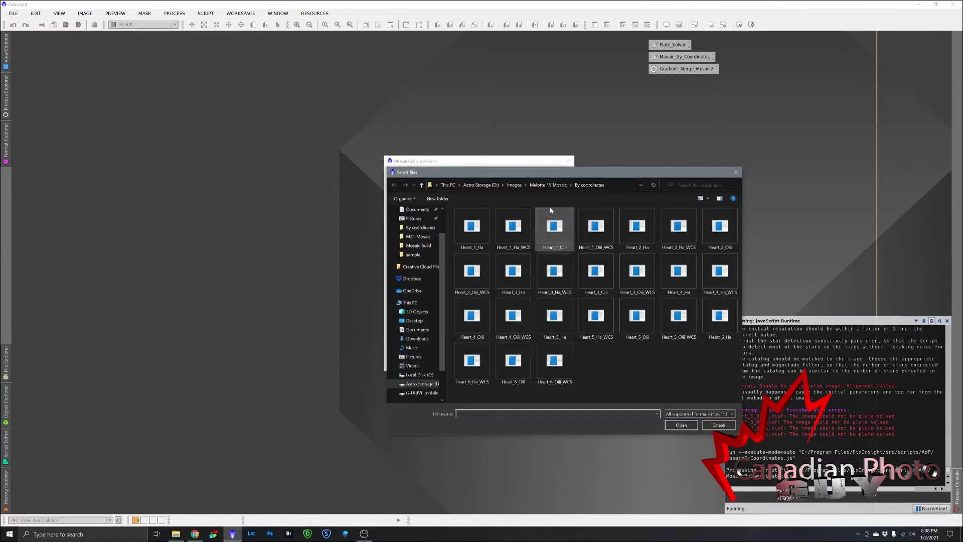
click(522, 227)
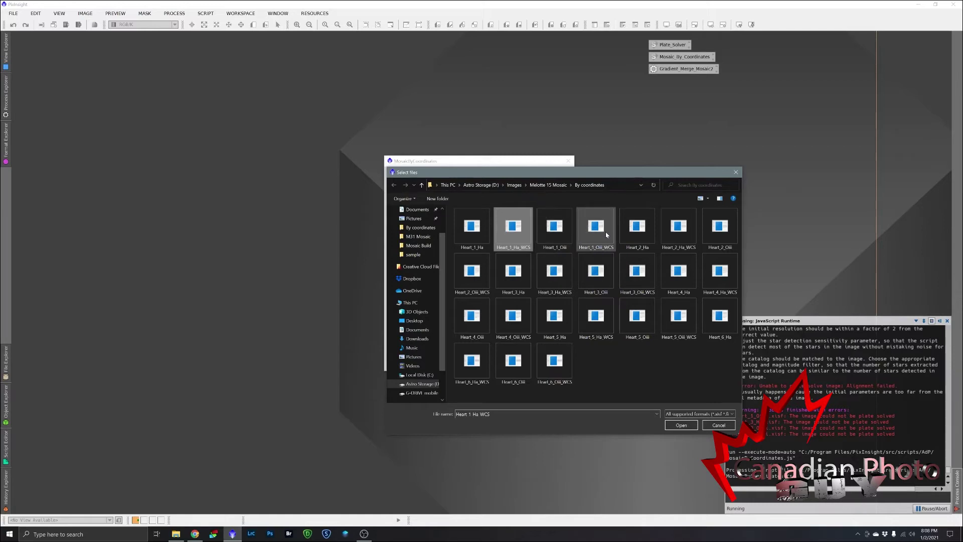
ctrl+click(685, 229)
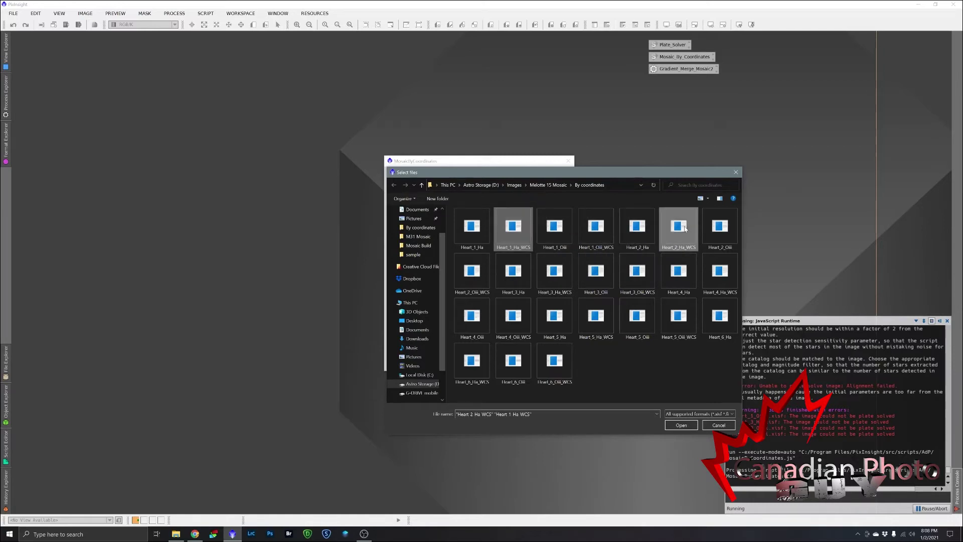
ctrl+click(561, 277)
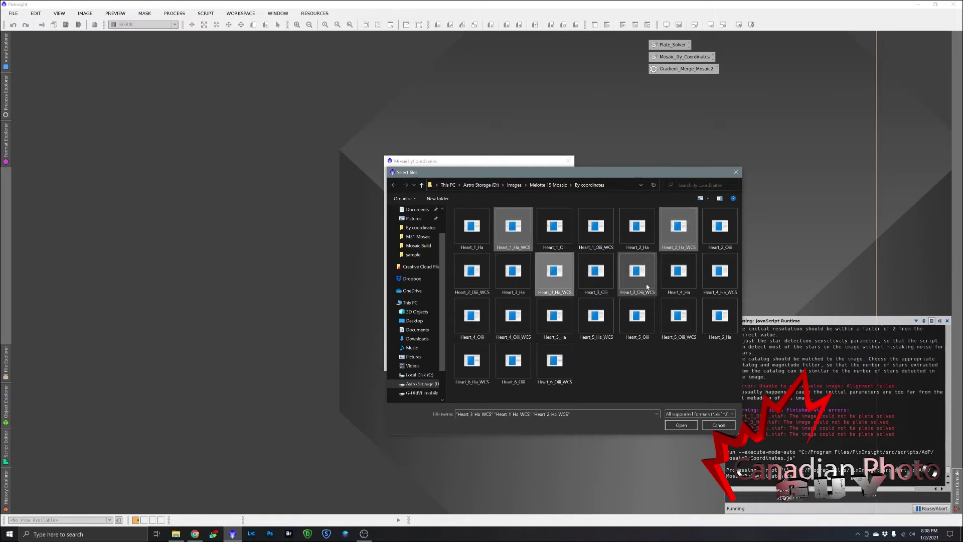
ctrl+click(720, 273)
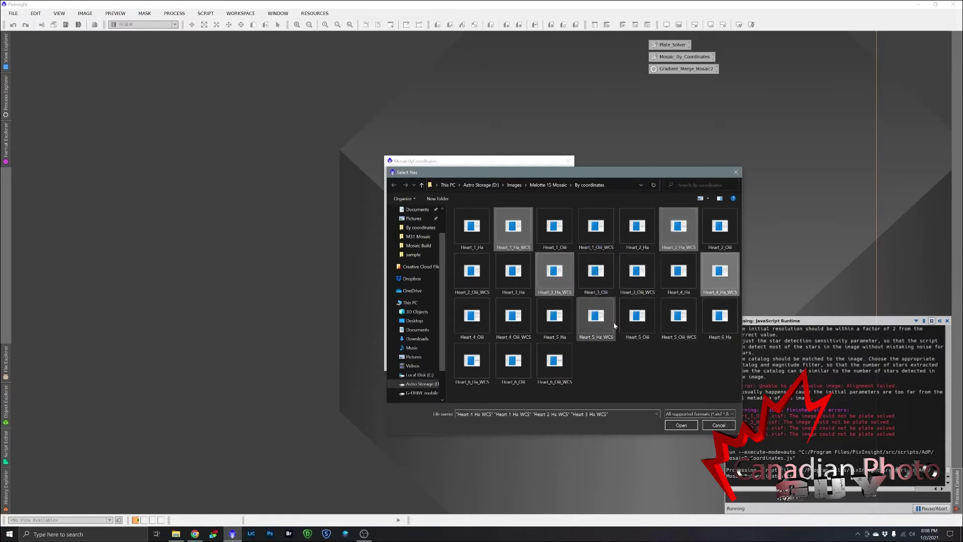
ctrl+click(601, 321)
ctrl+click(477, 361)
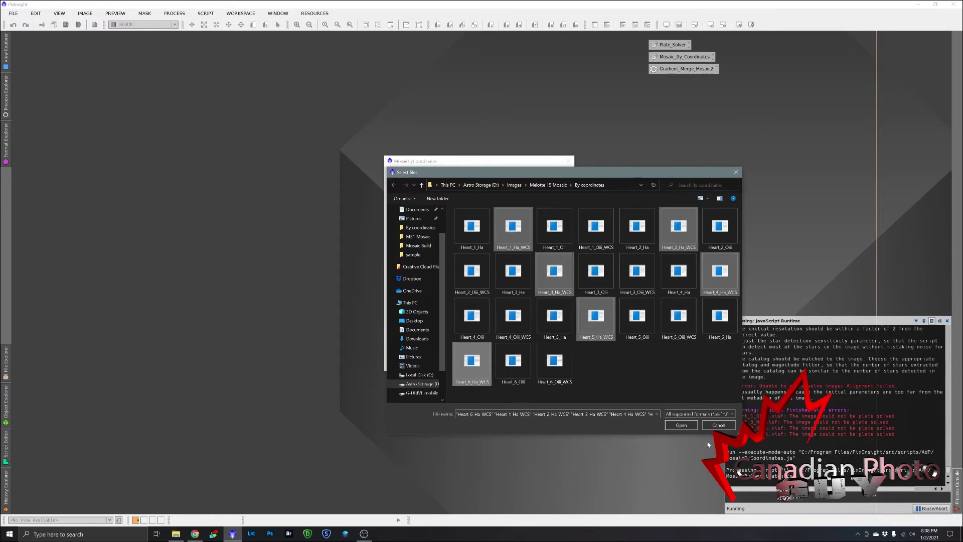
click(688, 426)
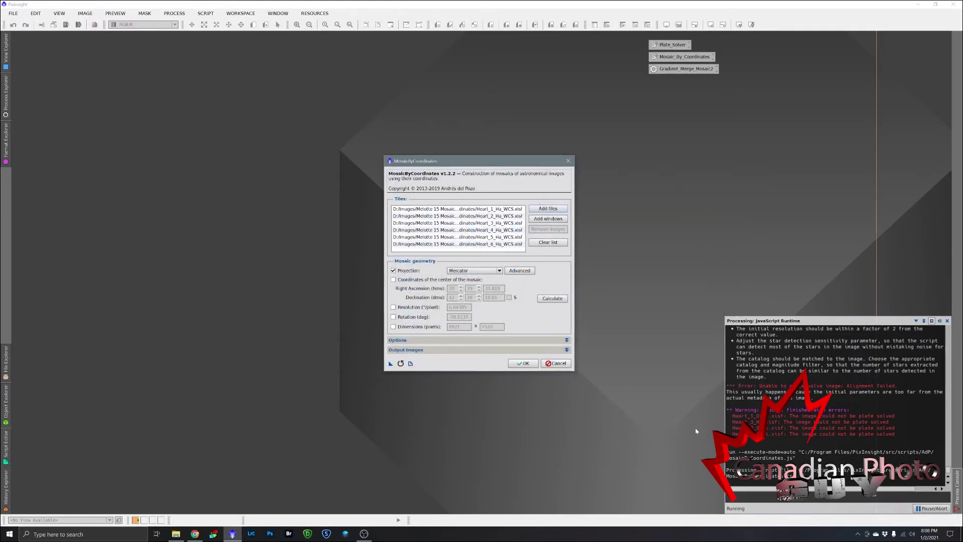
Compute the mosaic geometry, output to Melotte 15 Mosaic/By coordinates, and start building
click(553, 299)
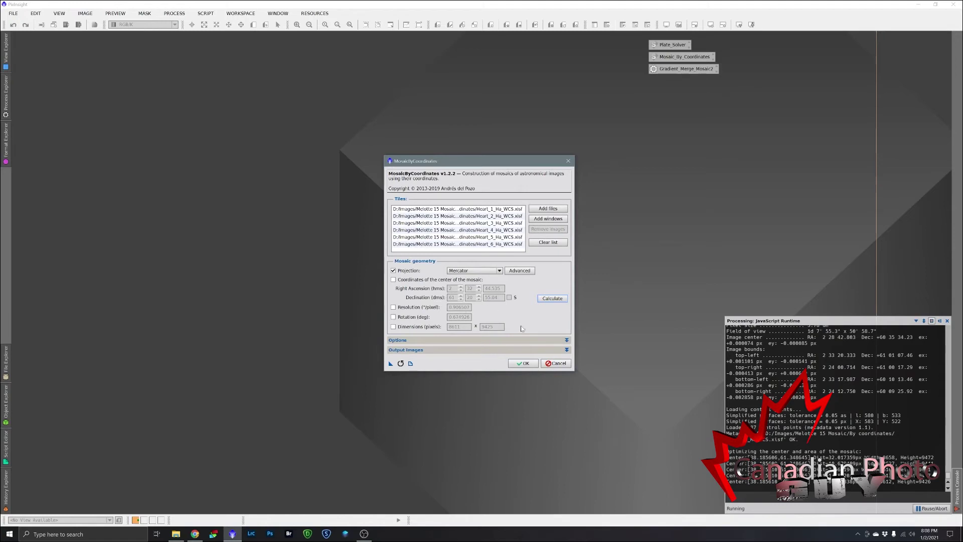
click(506, 351)
click(567, 359)
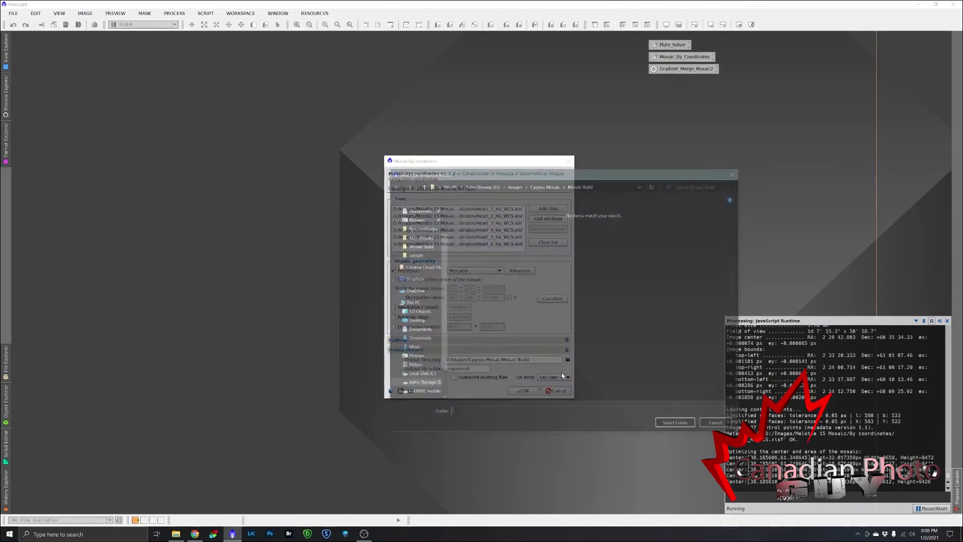
click(515, 185)
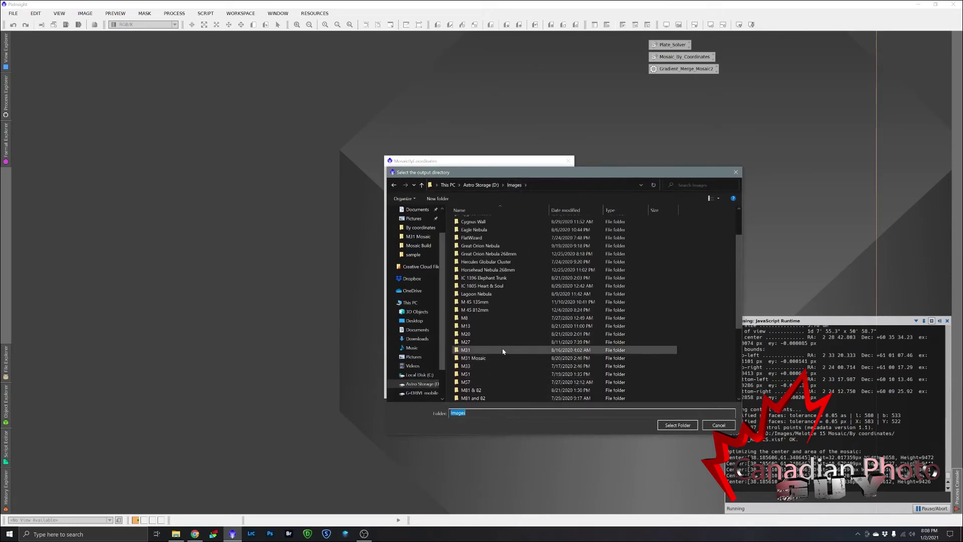
scroll(495, 363, down, 3)
double_click(496, 351)
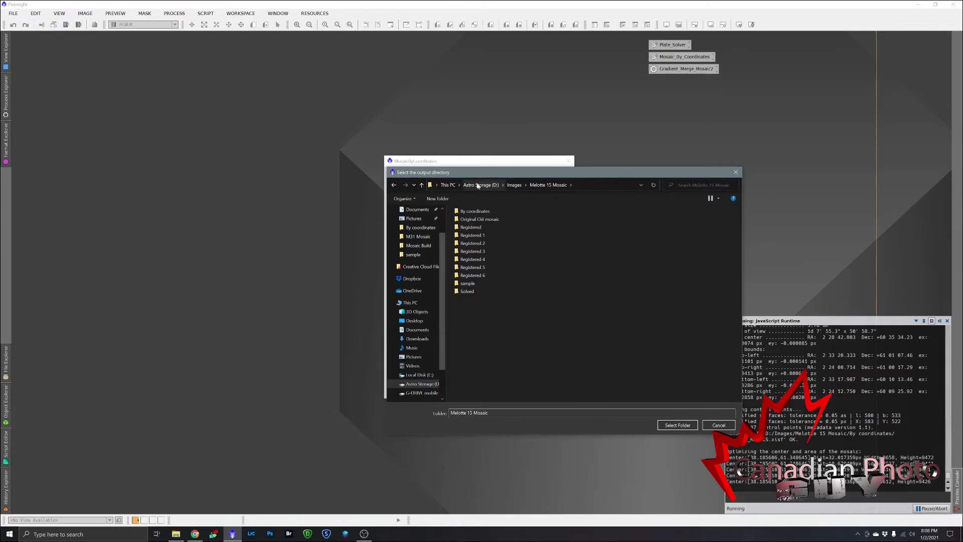
double_click(472, 222)
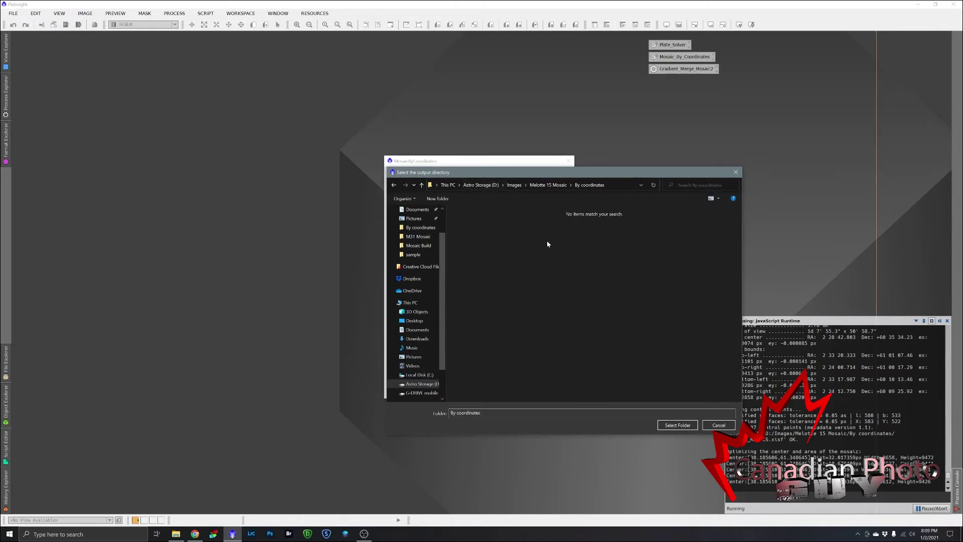
click(673, 426)
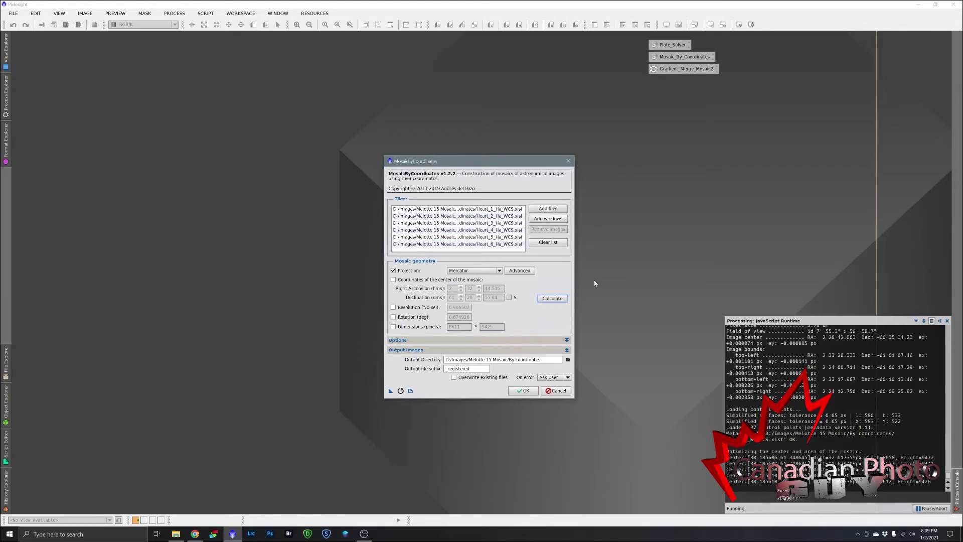
click(525, 392)
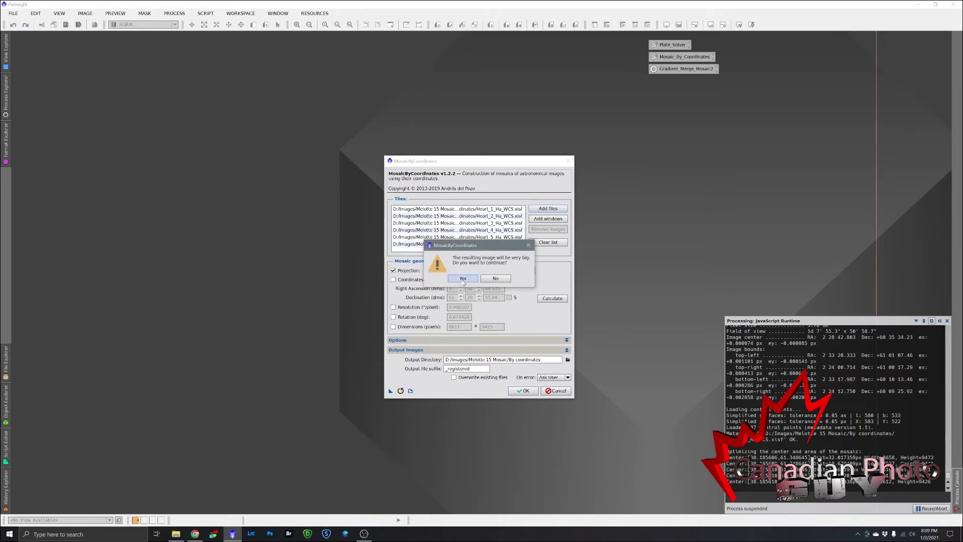
Accept the very-large-image warning to run MosaicByCoordinates, then return to the By coordinates folder
click(463, 278)
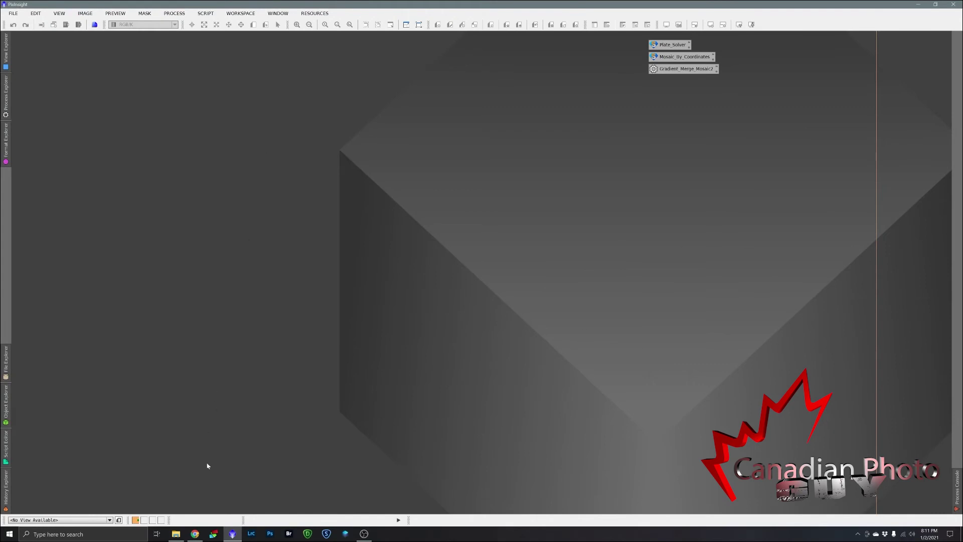
click(175, 535)
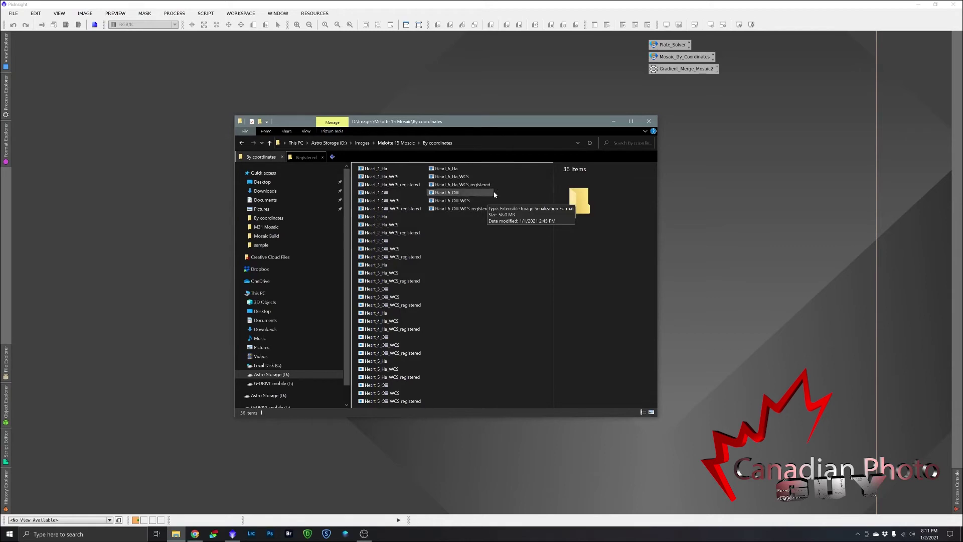
Load Heart_2_Ha_WCS_registered.xisf into PixInsight to check its placement on the mosaic canvas
click(411, 185)
drag(396, 232, 175, 209)
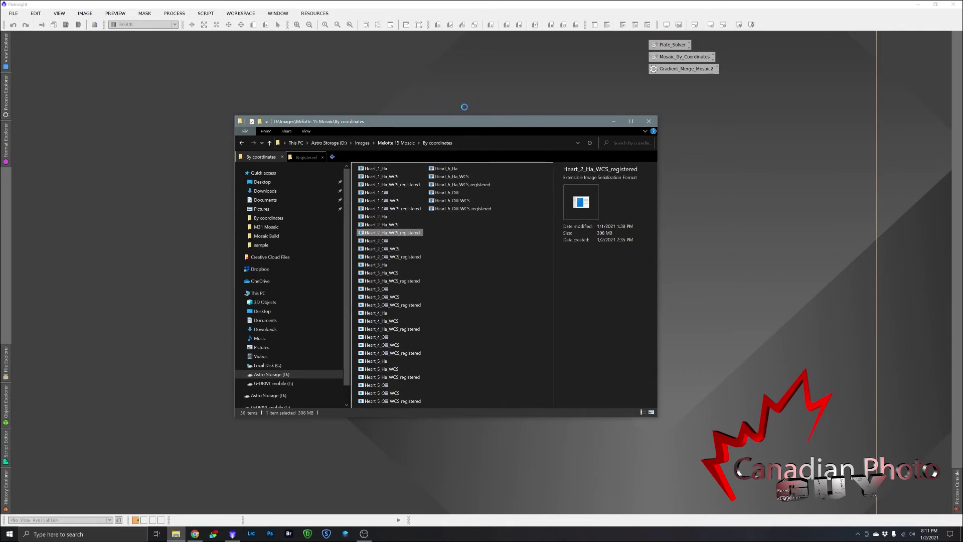
click(490, 107)
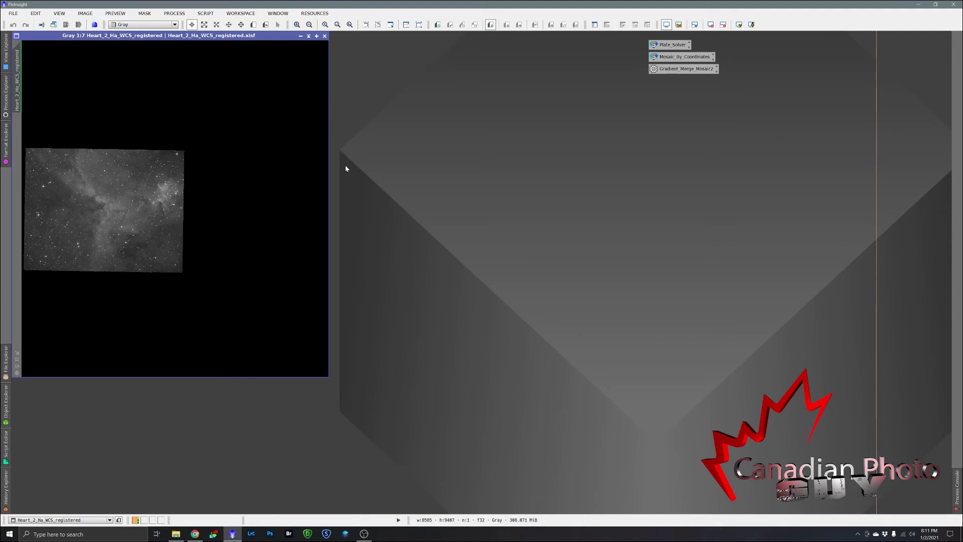
Close the Heart_2 tile and open GradientMergeMosaic from the Gradient_Merge_Mosaic2 process icon
click(324, 37)
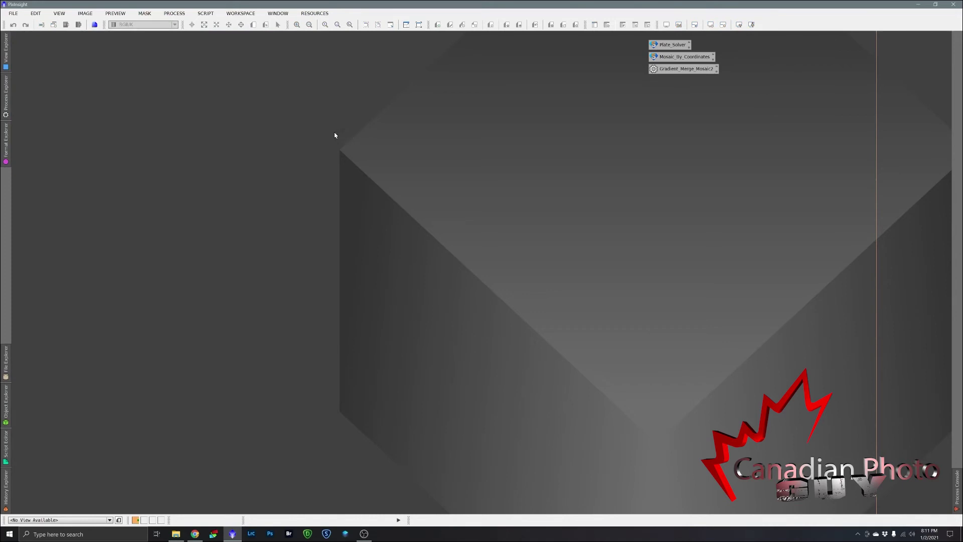
double_click(675, 73)
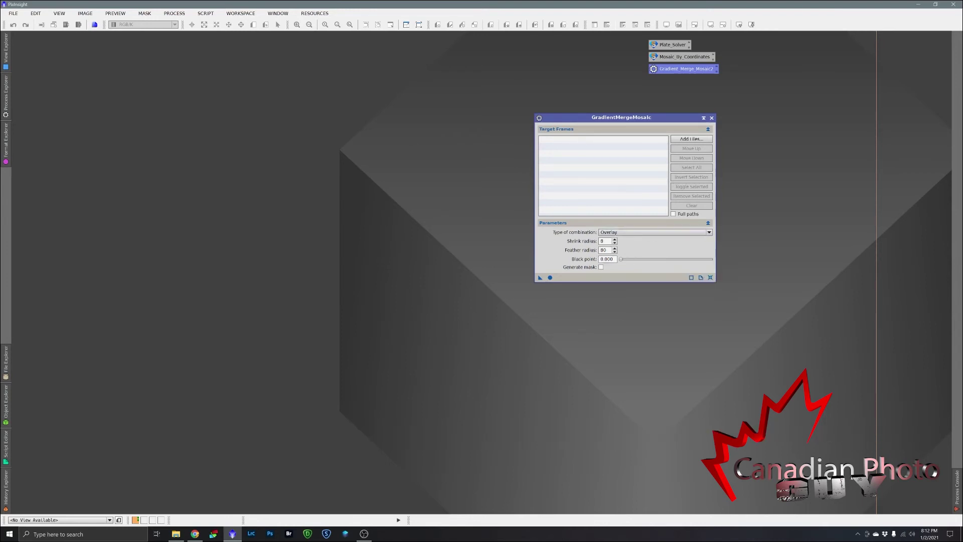
click(694, 139)
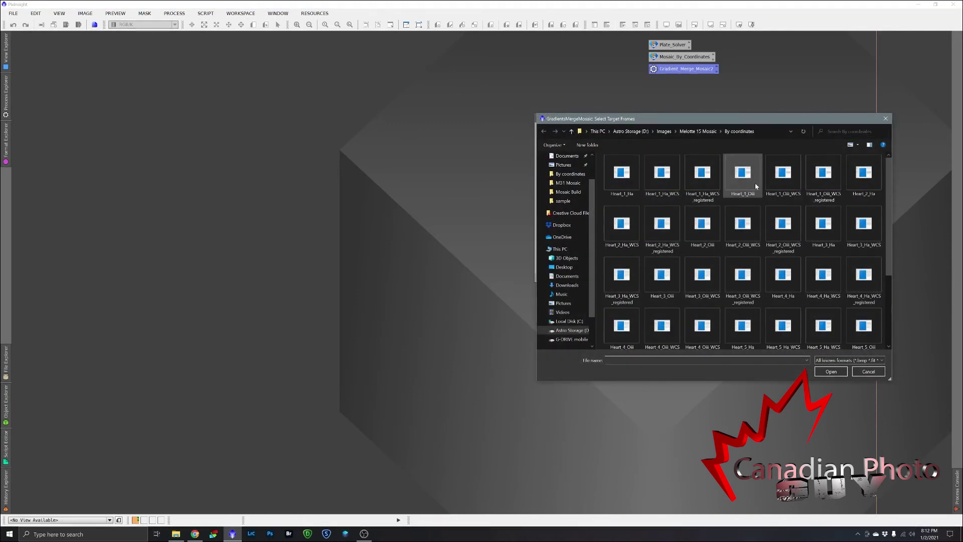
Select the six Heart_1 to Heart_6 _Ha_WCS_registered tiles in the file browser
click(716, 185)
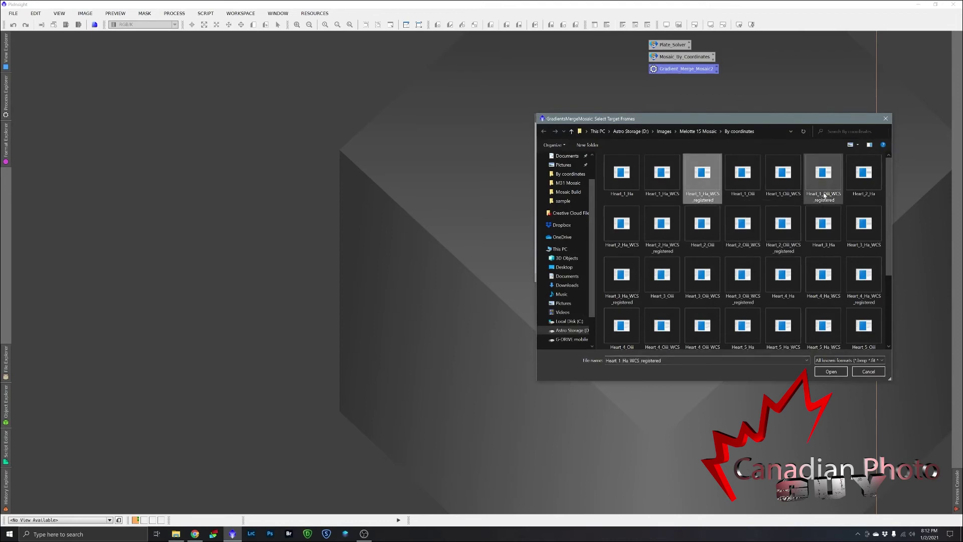
ctrl+click(660, 232)
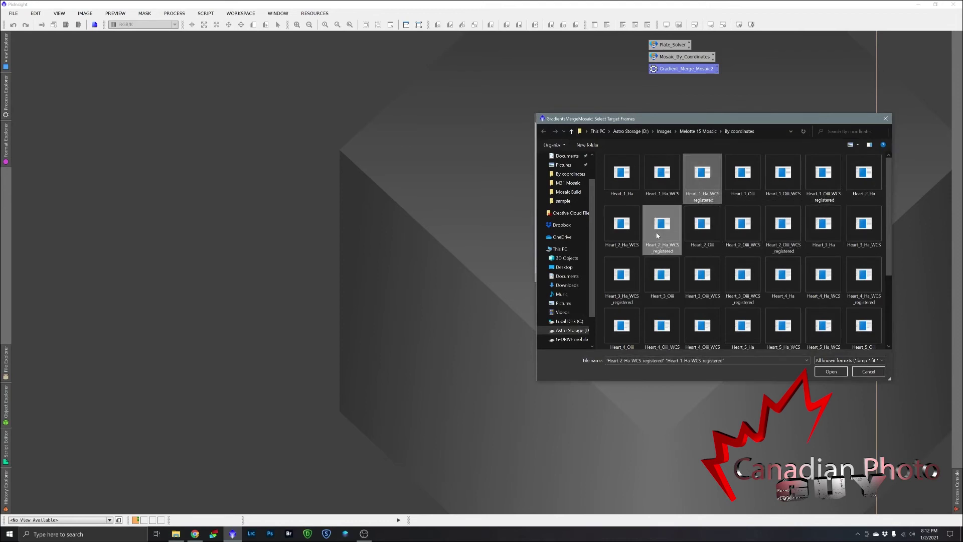
ctrl+click(638, 286)
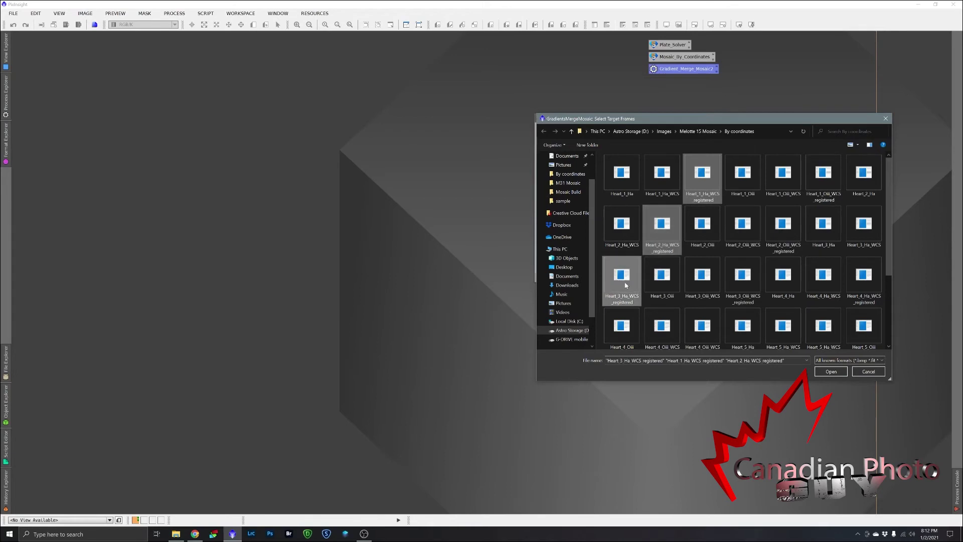
ctrl+click(864, 276)
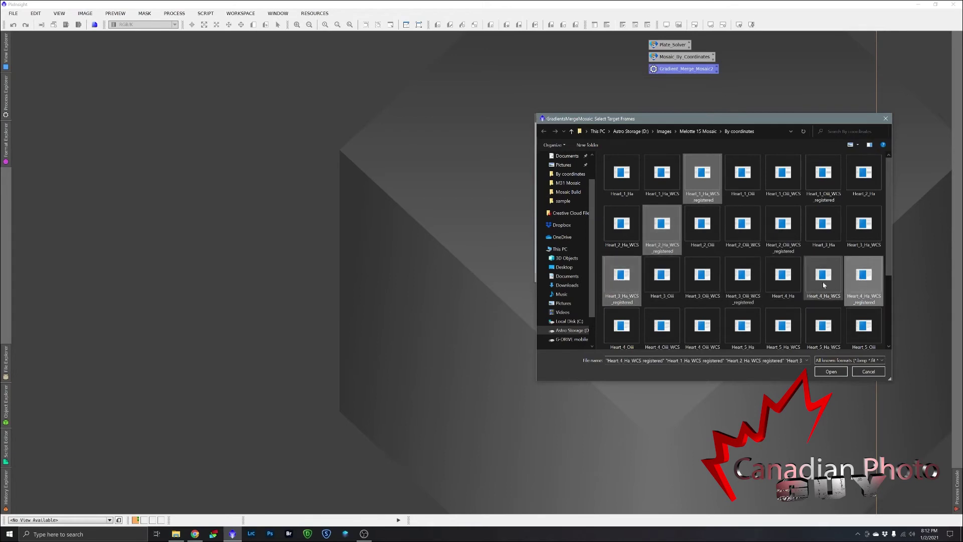
scroll(822, 301, down, 2)
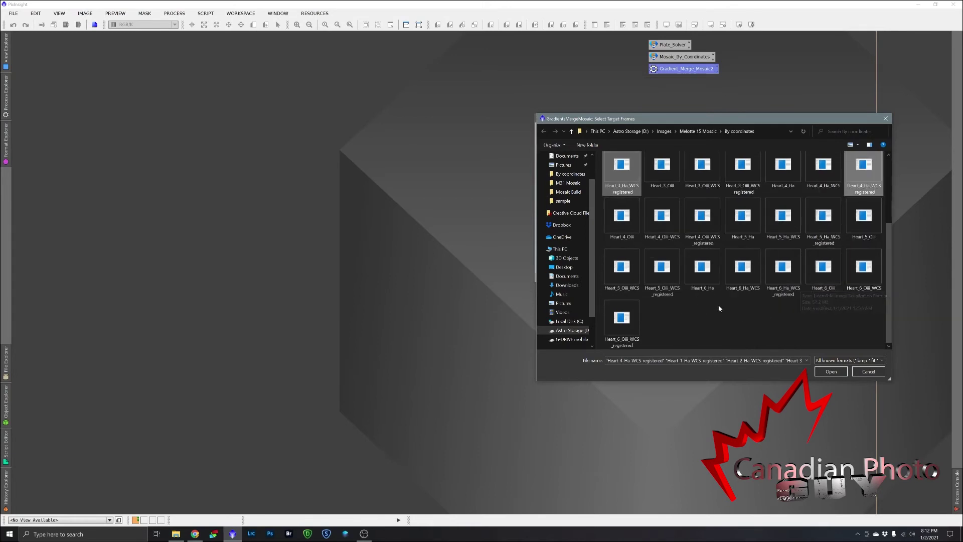
ctrl+click(783, 270)
ctrl+click(818, 231)
scroll(815, 245, up, 1)
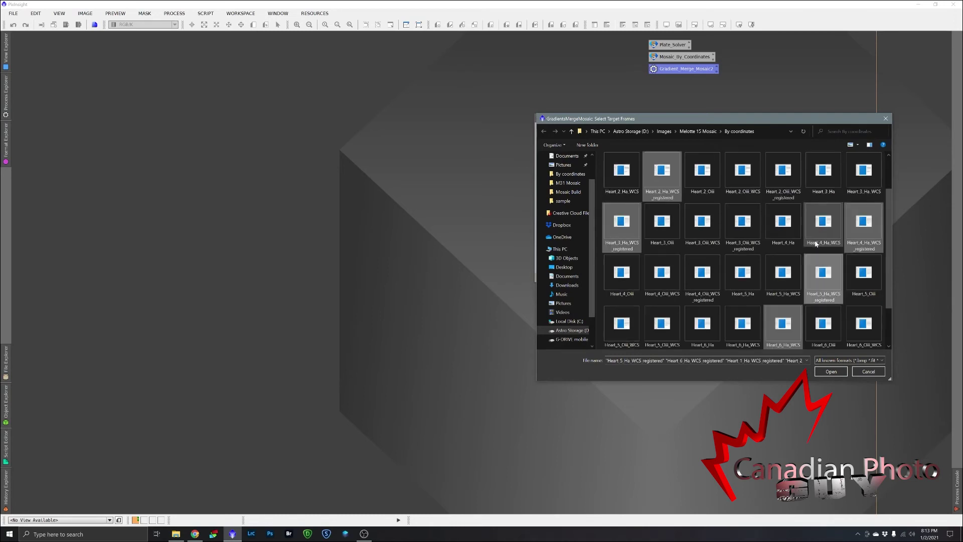
scroll(702, 226, up, 1)
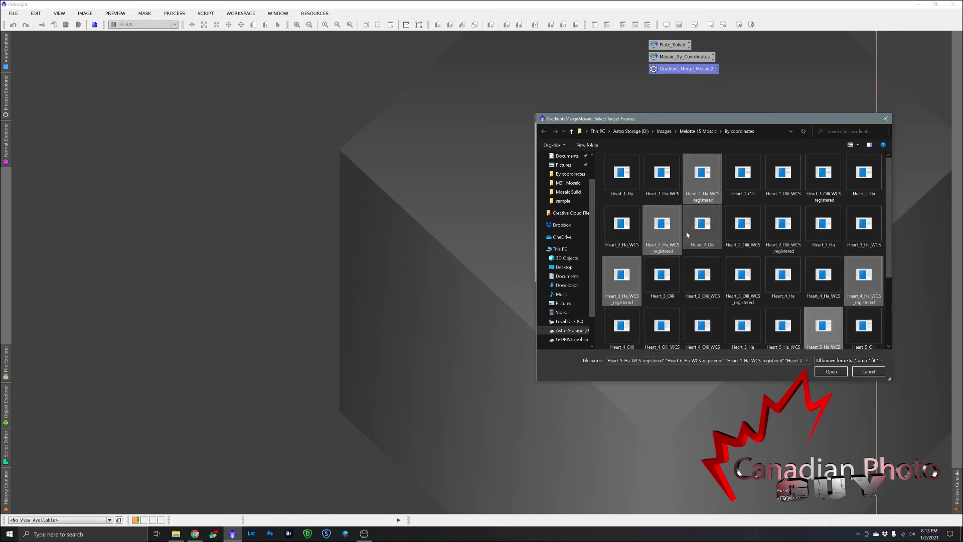
Add the six tiles as target frames and Apply Global to create MergeMosaic
click(831, 371)
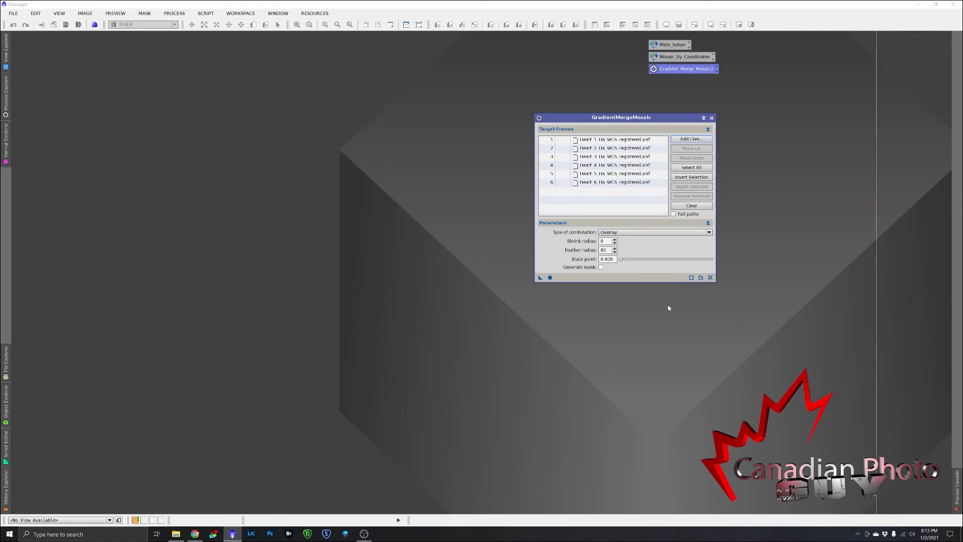
click(550, 277)
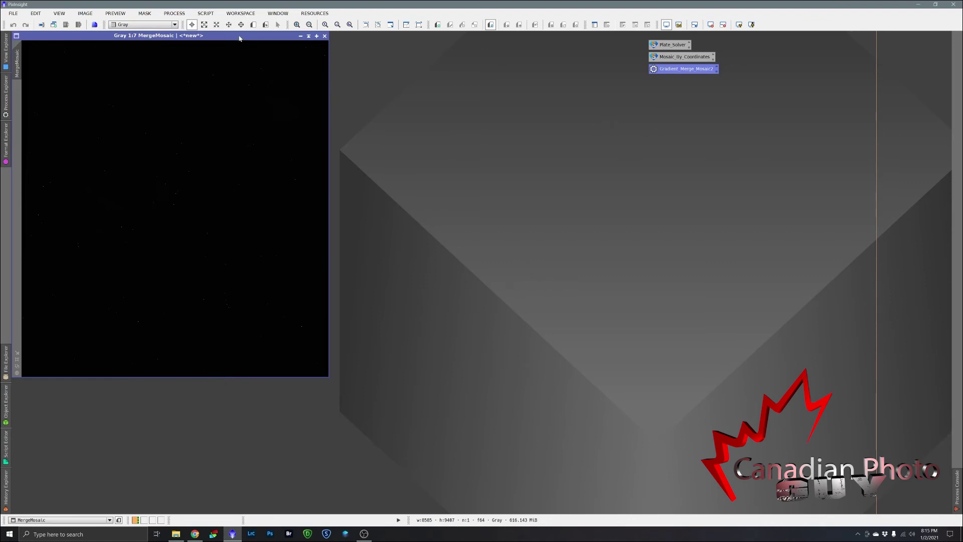
drag(241, 35, 252, 41)
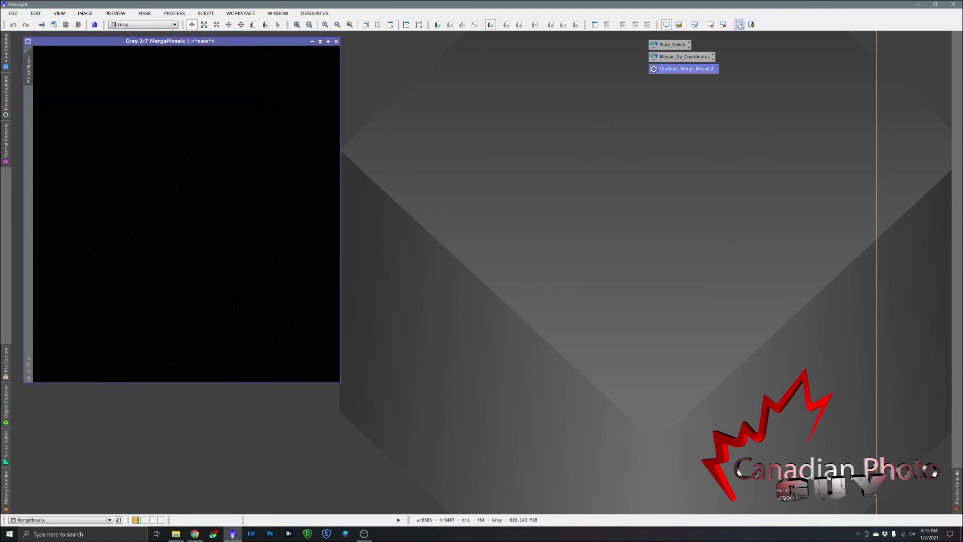
Auto-stretch the MergeMosaic display with Ctrl+A and zoom in
key(ctrl+a)
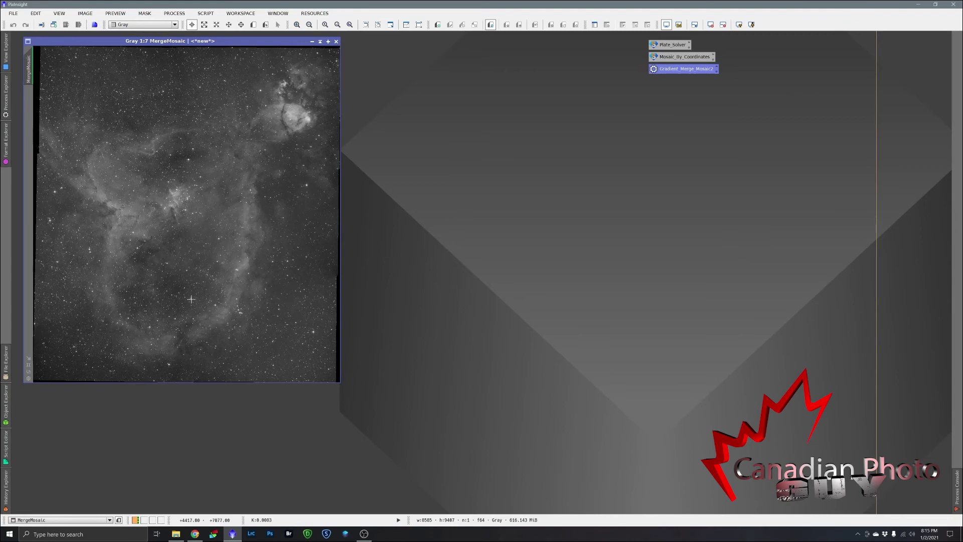
scroll(186, 283, up, 1)
scroll(193, 274, up, 1)
scroll(201, 261, up, 1)
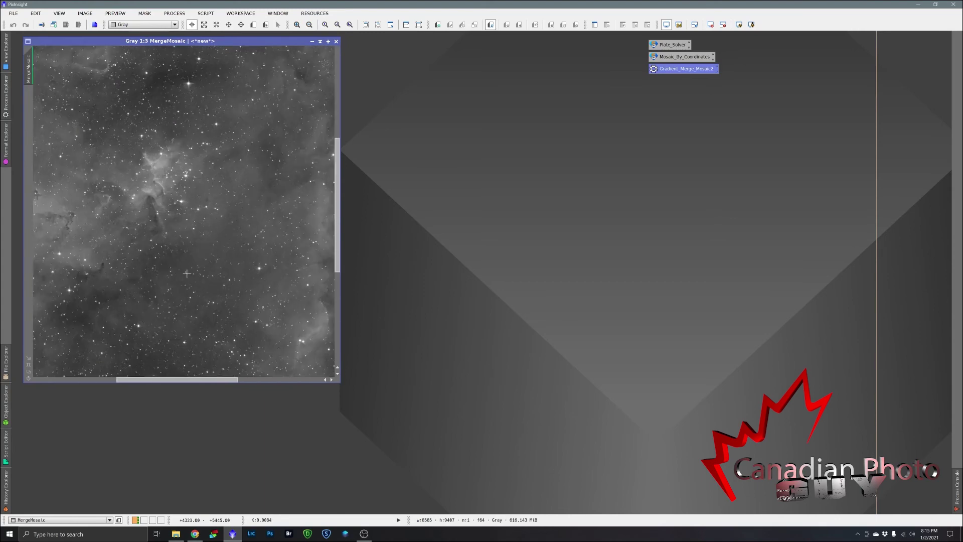
scroll(209, 247, up, 1)
Pan across the mosaic to inspect the tile joins, then zoom back out to fit
mouse_move(209, 248)
mouse_down()
mouse_move(239, 196)
mouse_move(144, 166)
mouse_up()
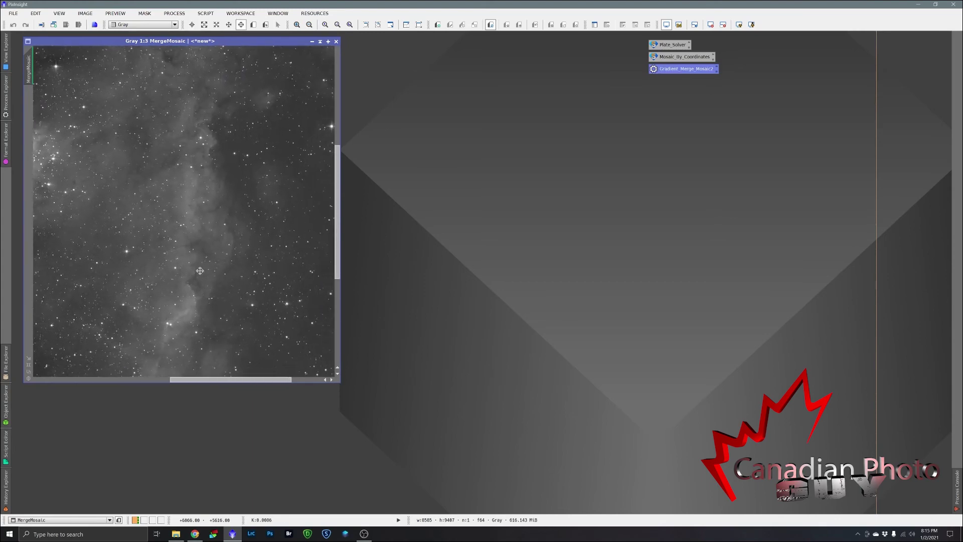
drag(329, 125, 257, 149)
drag(101, 281, 276, 236)
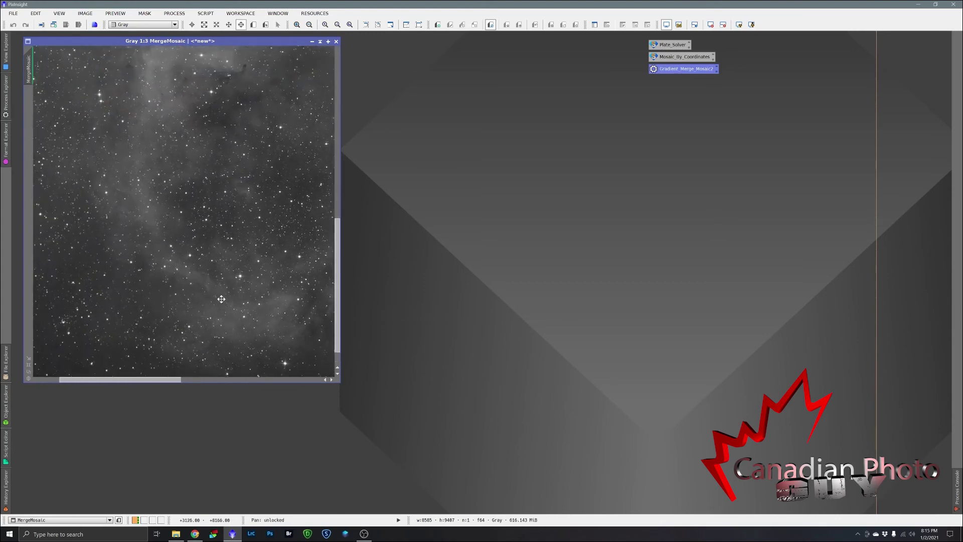
mouse_move(61, 302)
mouse_down()
mouse_move(235, 254)
mouse_move(221, 321)
mouse_up()
drag(216, 125, 214, 310)
drag(260, 232, 235, 227)
drag(321, 226, 45, 221)
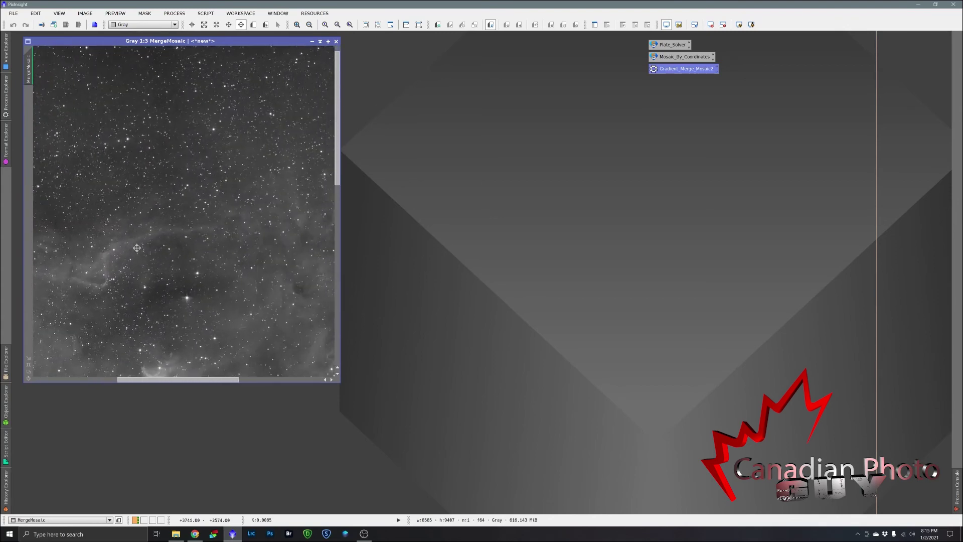
mouse_move(322, 251)
mouse_down()
mouse_move(185, 251)
mouse_move(130, 190)
mouse_up()
drag(287, 289, 159, 205)
drag(134, 304, 292, 150)
key(alt+r)
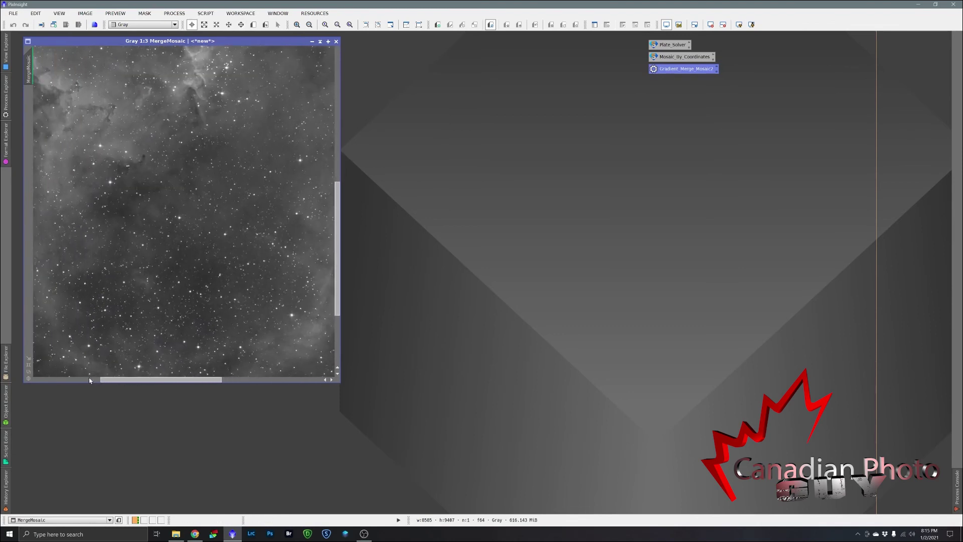
click(29, 372)
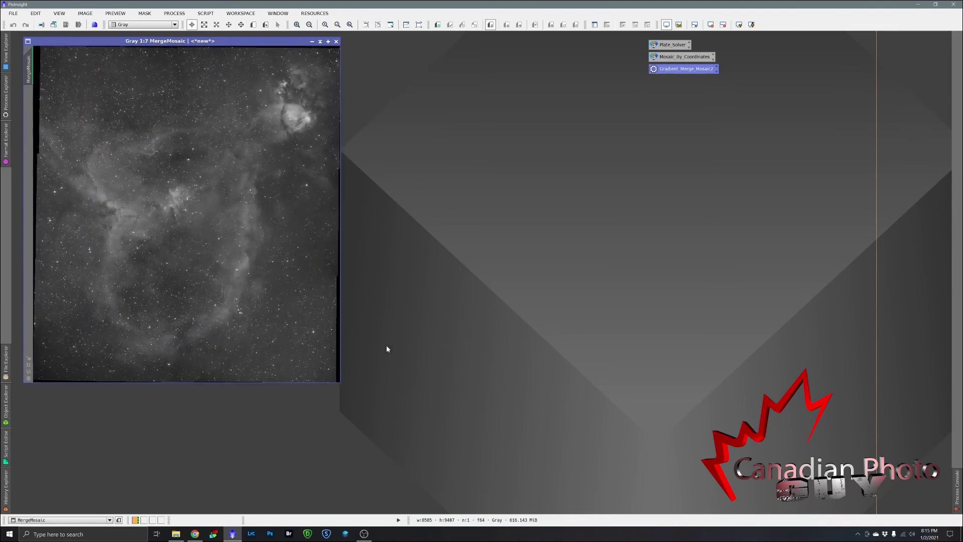